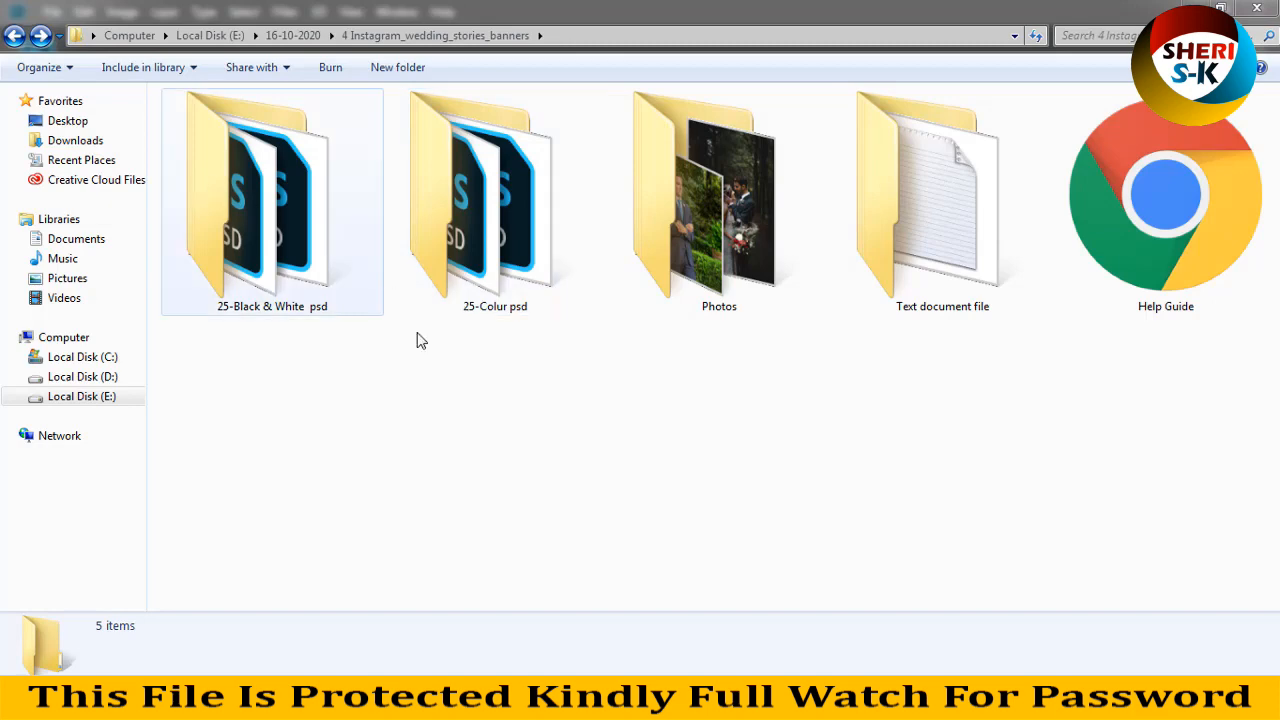
# - Look through the template files in the 25-Black & White psd and 25-Colur psd folders
pyautogui.doubleClick(322, 193)
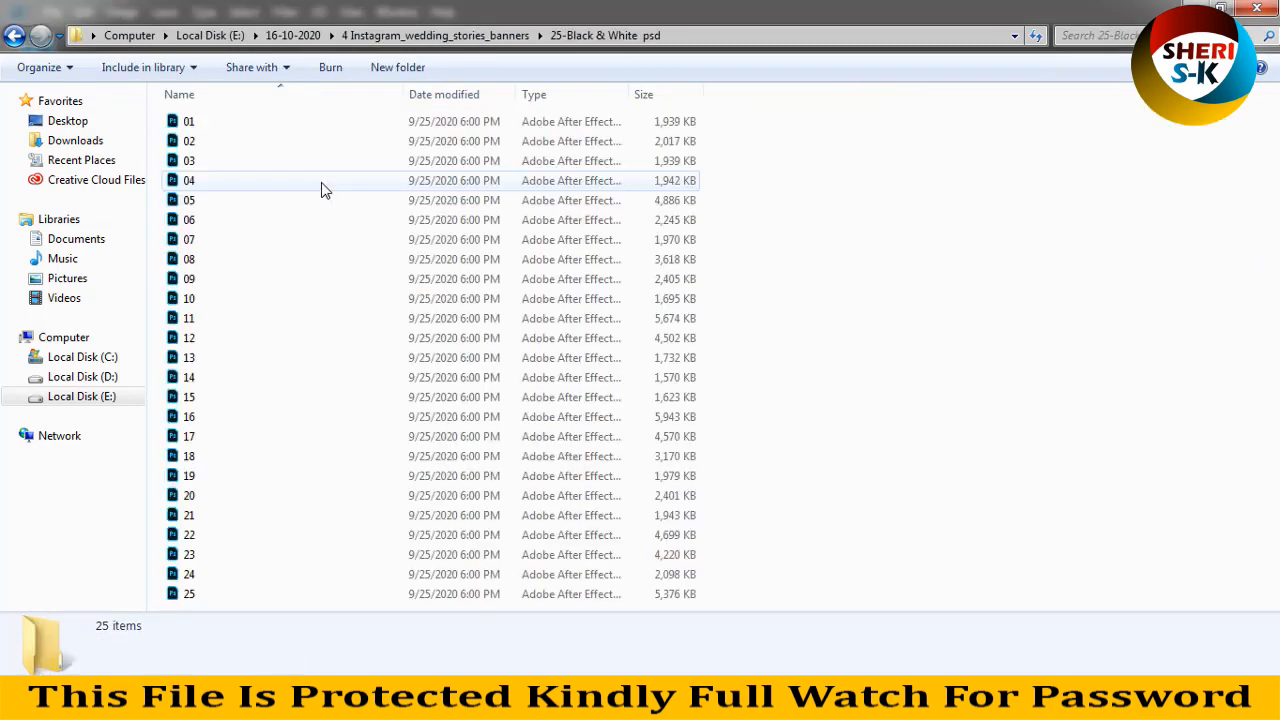
pyautogui.click(15, 36)
pyautogui.doubleClick(548, 207)
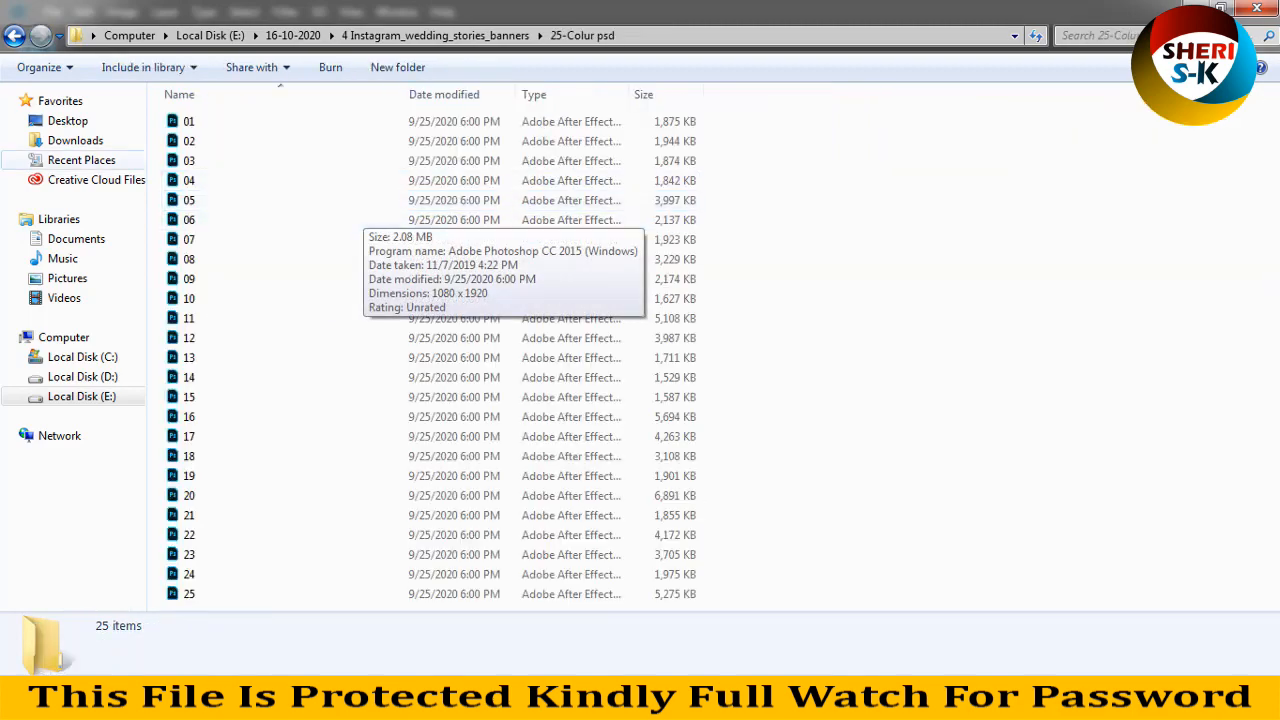
pyautogui.click(15, 38)
pyautogui.doubleClick(236, 277)
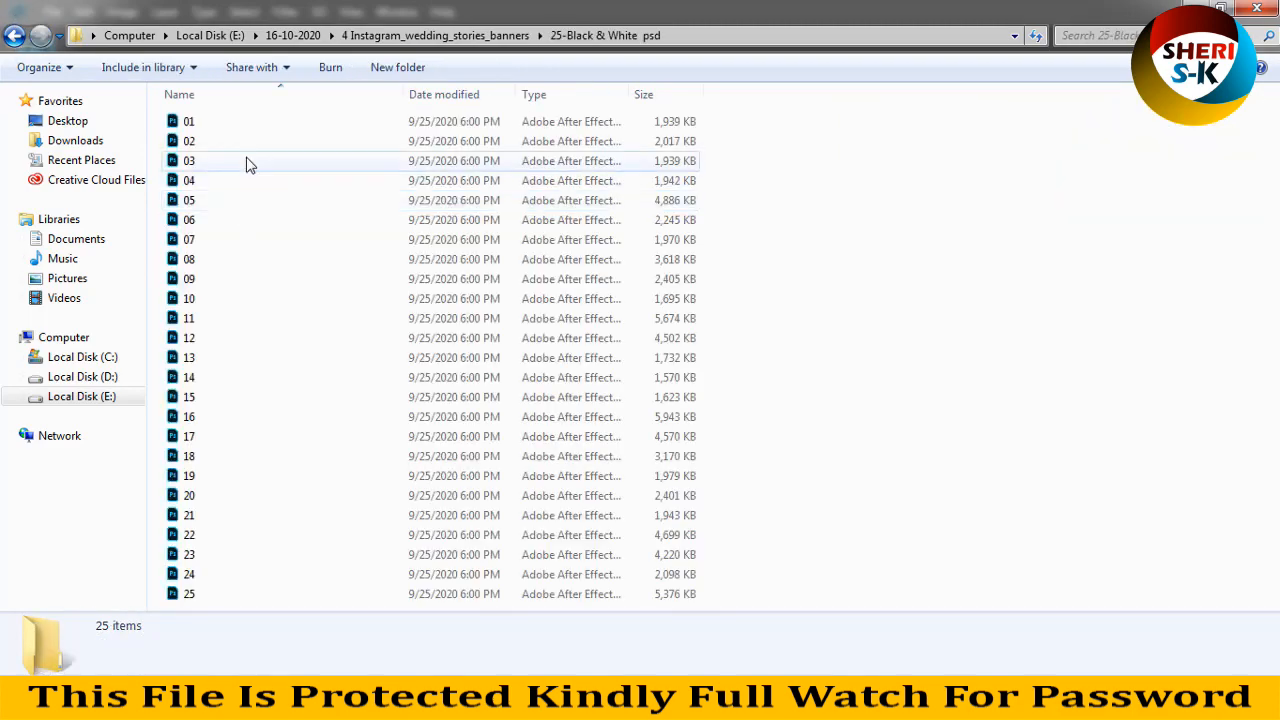
# - Examine the black-and-white wedding story templates one after another in the photo viewer, starting from file 01
pyautogui.doubleClick(234, 121)
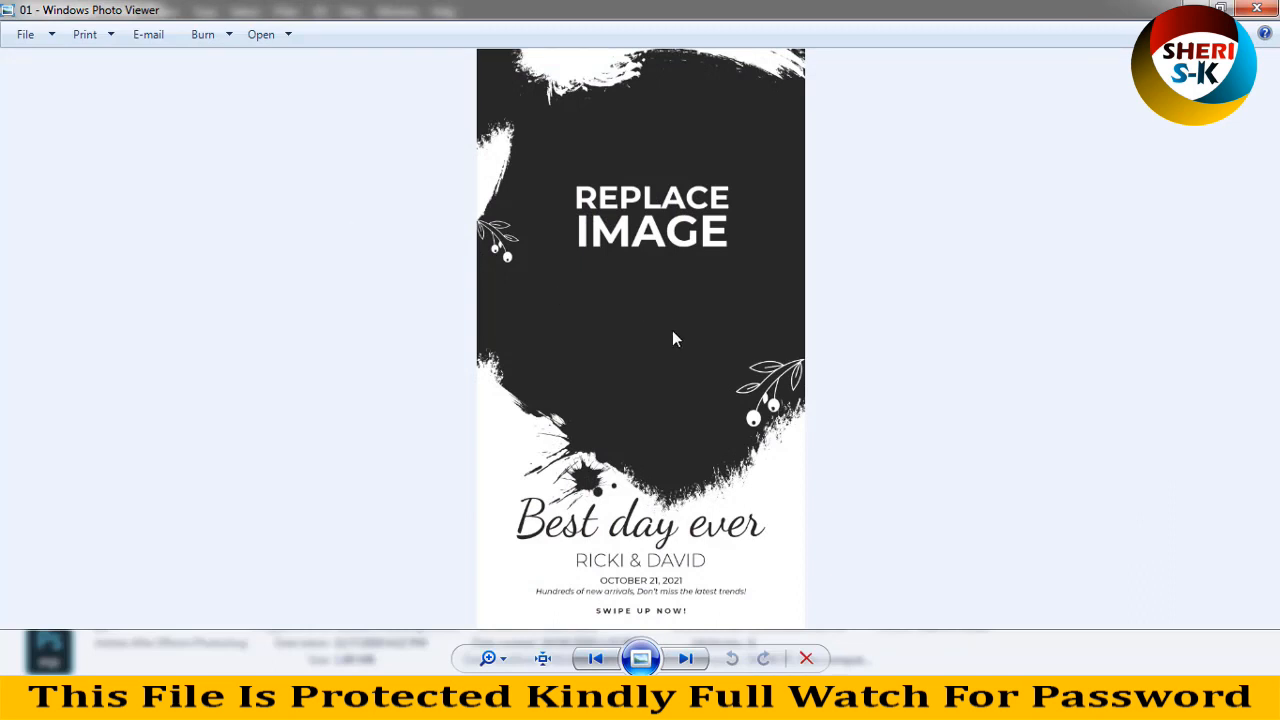
pyautogui.press('Right')
pyautogui.press('Right')
pyautogui.press('Right')
pyautogui.press('Right')
pyautogui.press('Right')
pyautogui.press('Right')
pyautogui.press('Right')
pyautogui.press('Right')
pyautogui.press('Right')
pyautogui.press('Right')
pyautogui.press('Right')
pyautogui.press('Right')
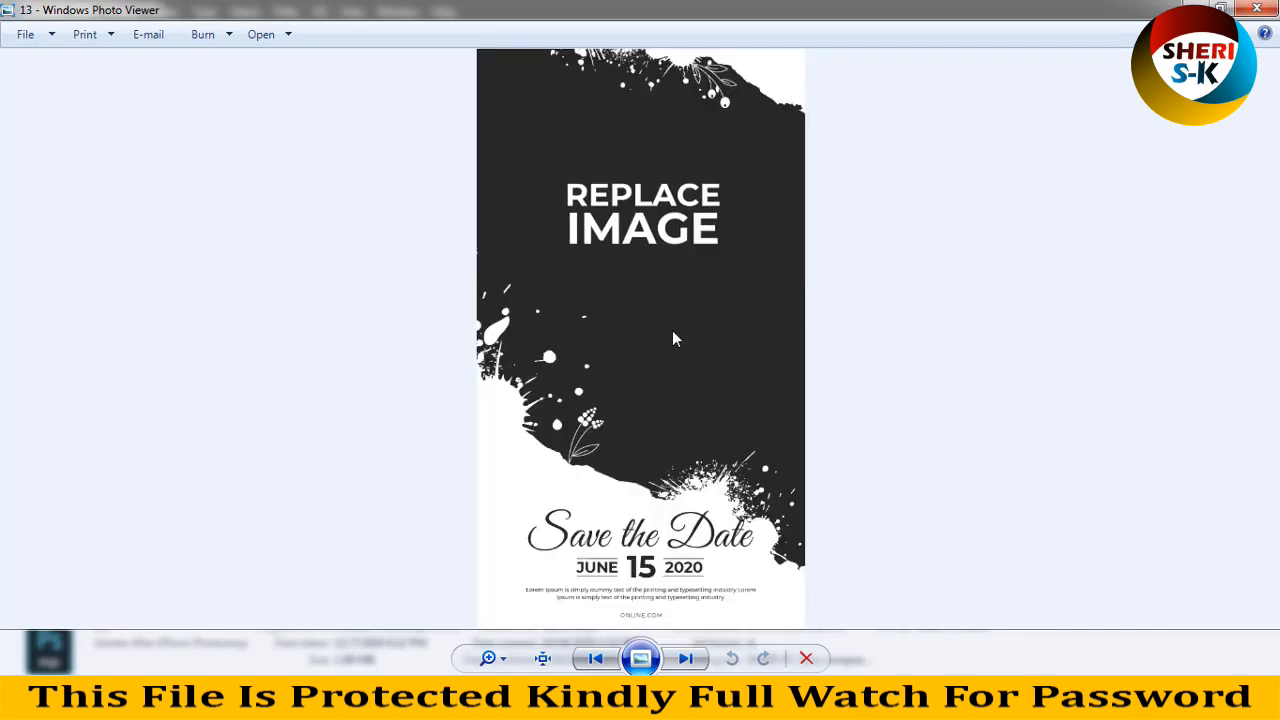
pyautogui.press('Right')
pyautogui.press('Right')
pyautogui.press('Right')
pyautogui.press('Right')
pyautogui.press('Right')
pyautogui.press('Right')
pyautogui.press('Right')
pyautogui.press('Right')
pyautogui.press('Right')
pyautogui.press('Right')
pyautogui.press('Right')
pyautogui.press('Right')
pyautogui.press('Right')
pyautogui.press('Right')
pyautogui.press('Right')
pyautogui.press('Right')
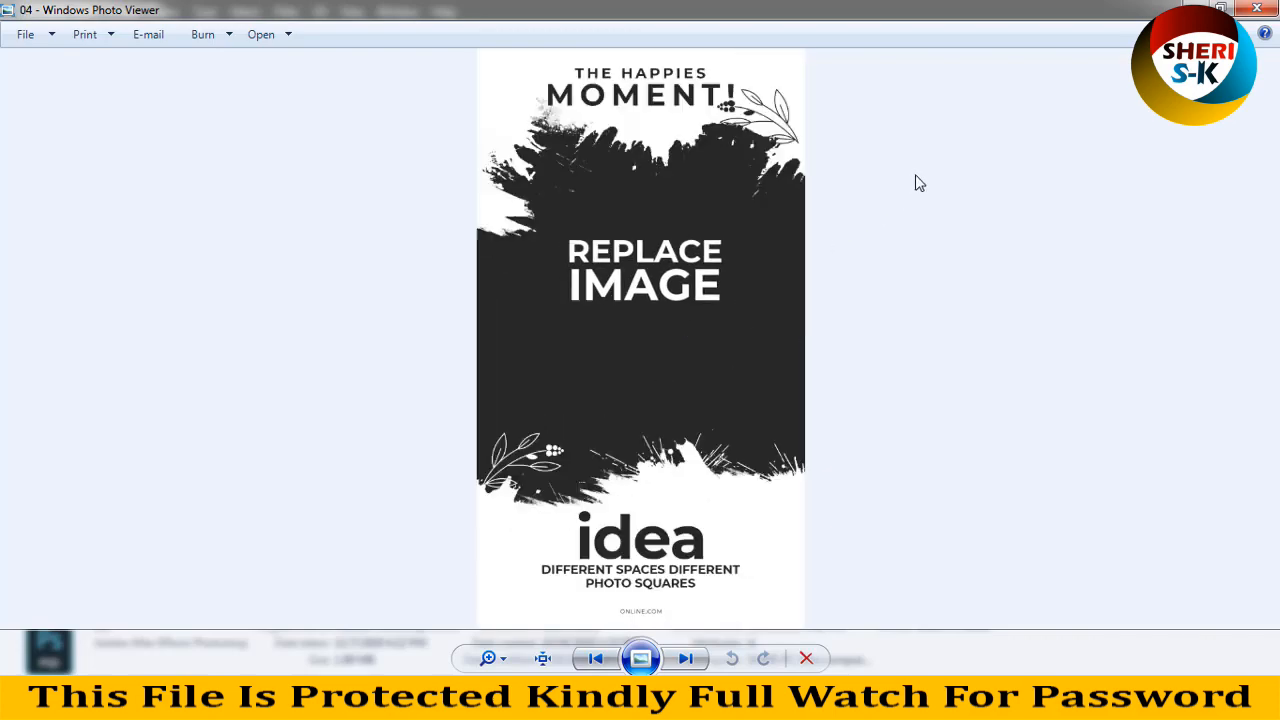
pyautogui.press('Right')
pyautogui.press('Right')
pyautogui.press('Right')
pyautogui.press('Right')
pyautogui.press('Right')
pyautogui.press('Right')
pyautogui.press('Right')
pyautogui.press('Right')
pyautogui.press('Right')
pyautogui.press('Right')
pyautogui.press('Right')
pyautogui.press('Right')
pyautogui.press('Right')
pyautogui.press('Right')
pyautogui.press('Right')
pyautogui.press('Right')
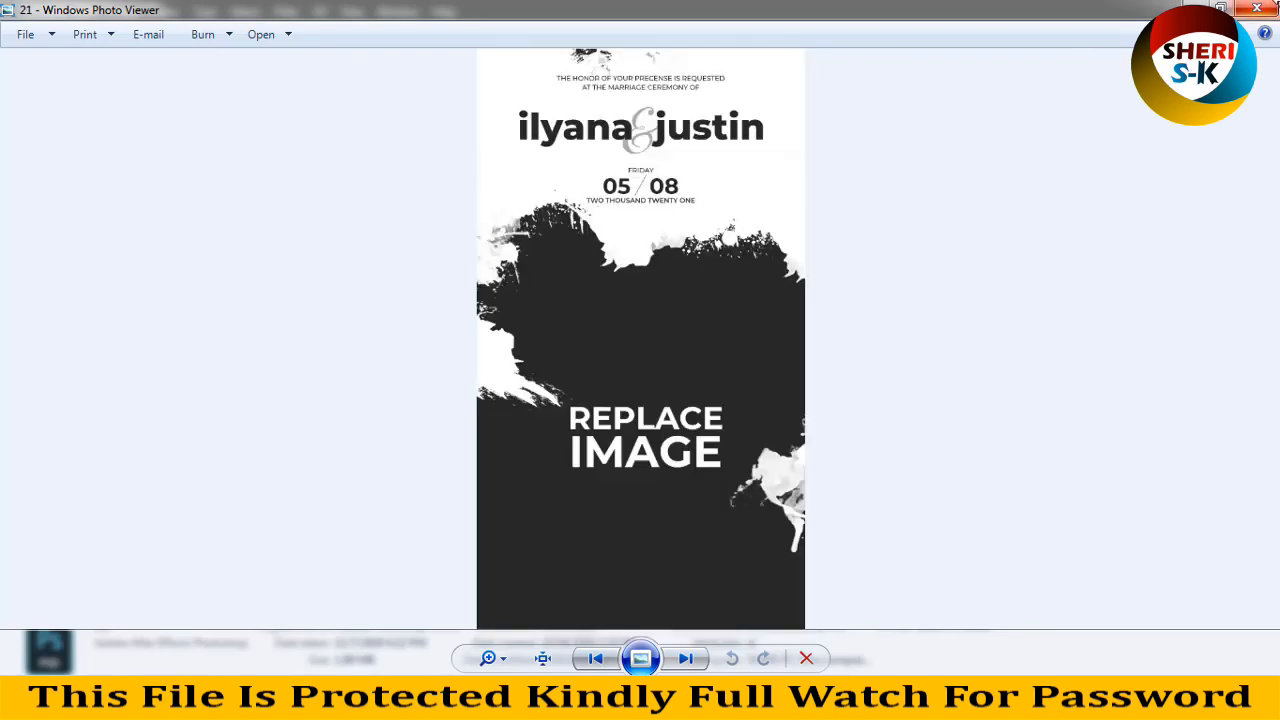
pyautogui.press('Right')
pyautogui.press('Right')
pyautogui.press('Right')
pyautogui.press('Right')
pyautogui.press('Right')
pyautogui.press('Right')
pyautogui.press('Right')
pyautogui.press('Right')
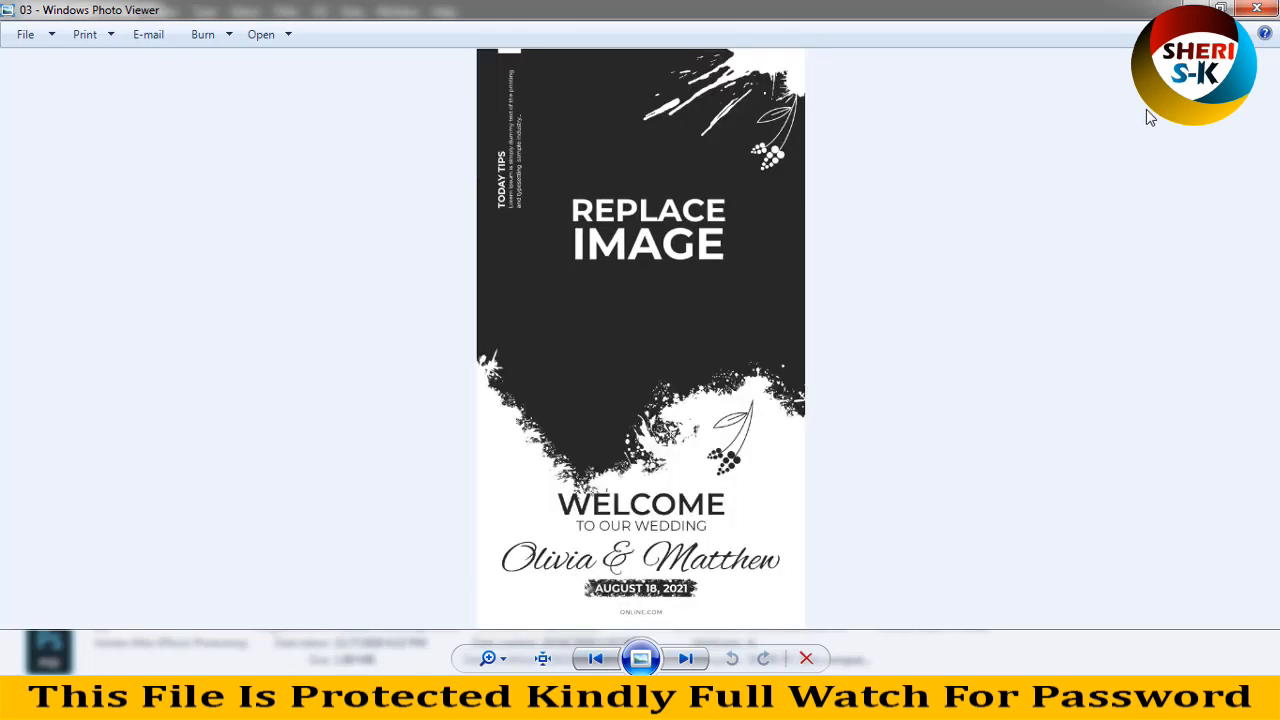
pyautogui.press('Right')
pyautogui.click(1256, 10)
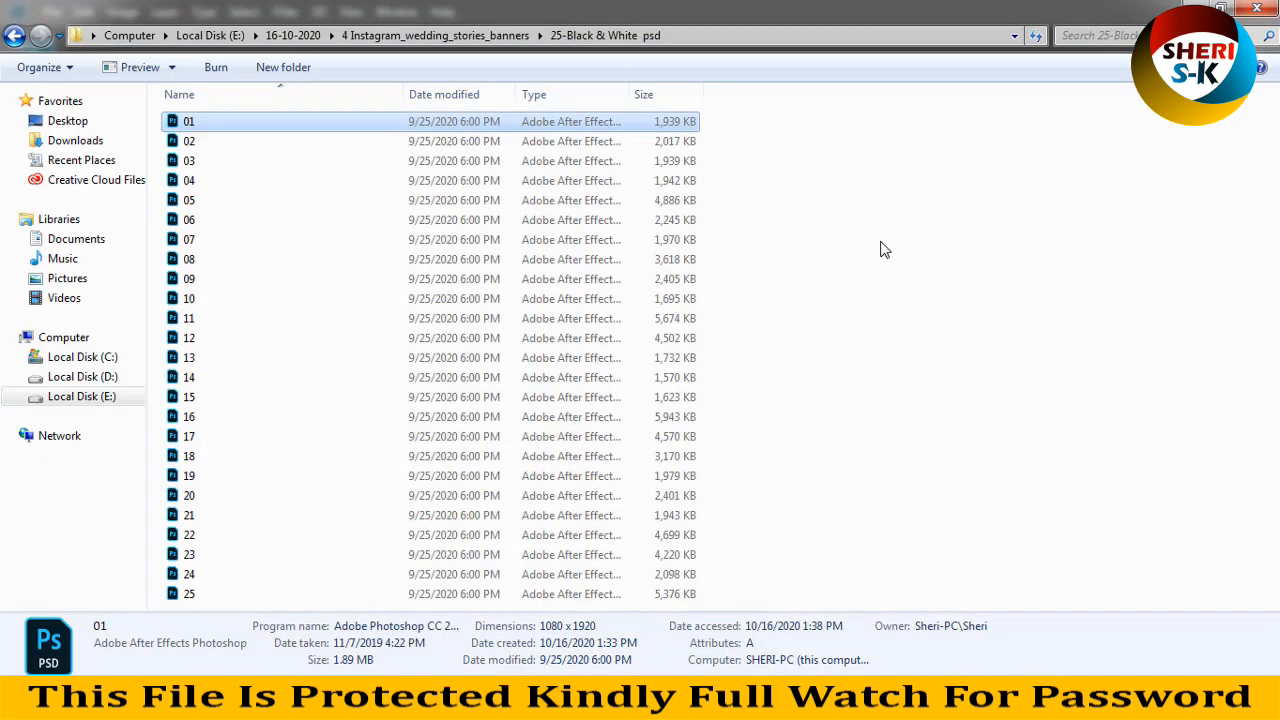
# - Preview the final black-and-white templates, going backward from file 25, and return to the banners folder
pyautogui.doubleClick(220, 594)
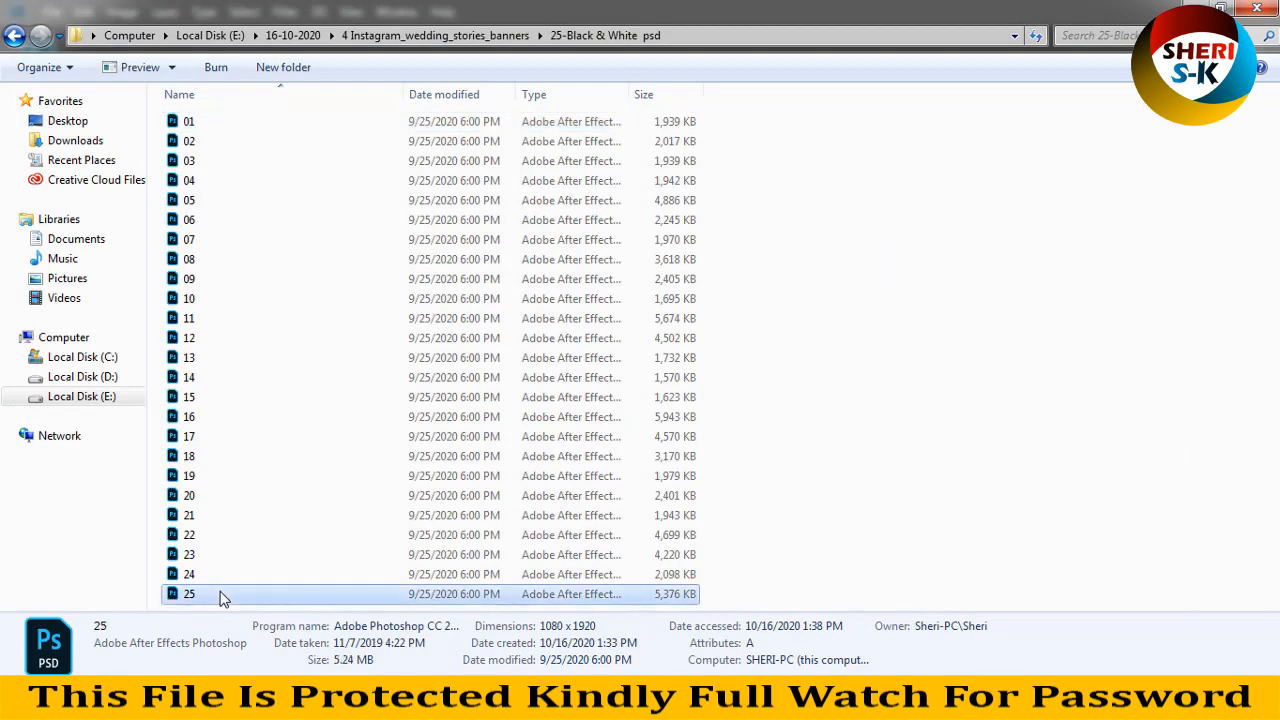
pyautogui.press('Left')
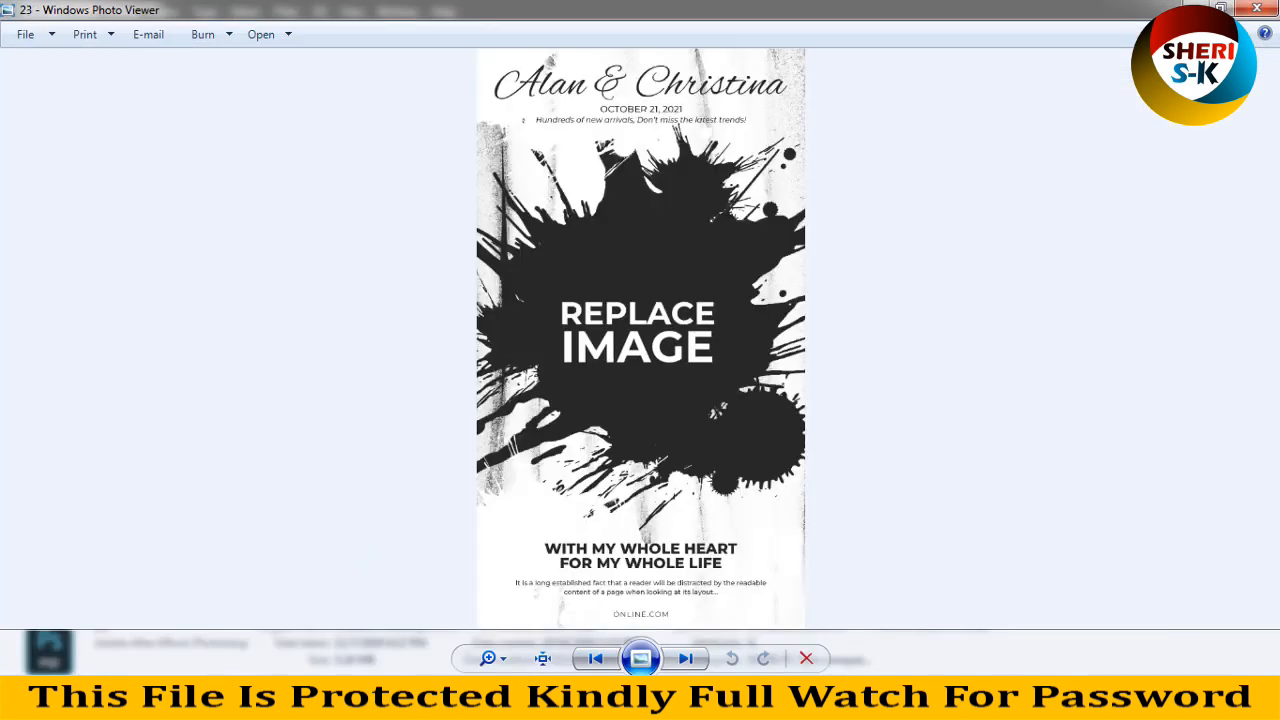
pyautogui.click(1273, 6)
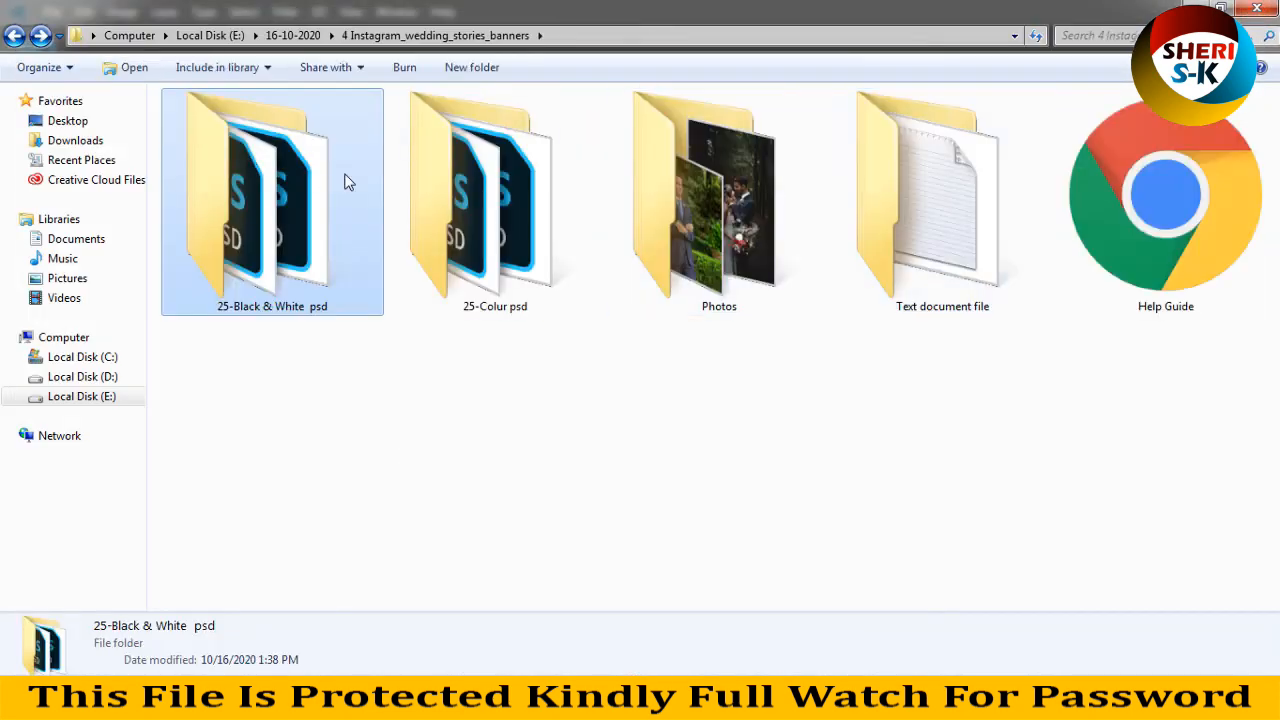
# - Examine the templates in the 25-Colur psd folder one after another in the photo viewer, starting from file 01
pyautogui.click(408, 190)
pyautogui.doubleClick(408, 190)
pyautogui.doubleClick(242, 135)
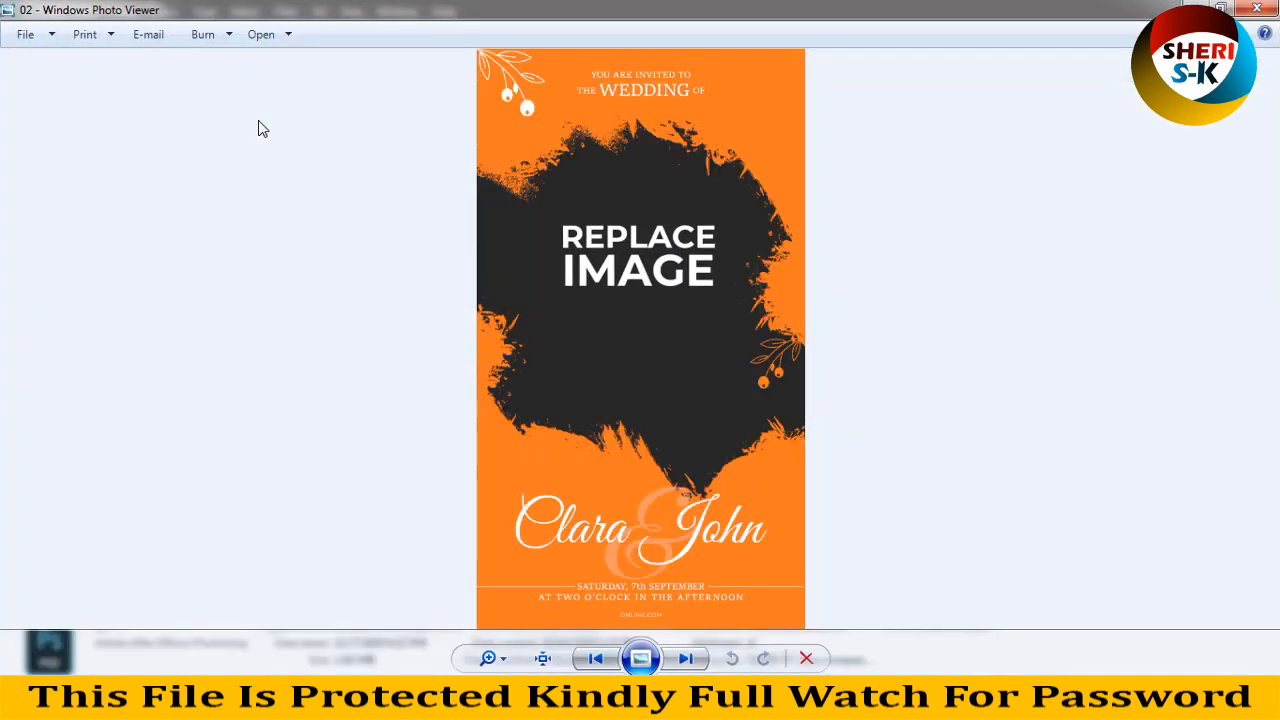
pyautogui.press('Right')
pyautogui.press('Right')
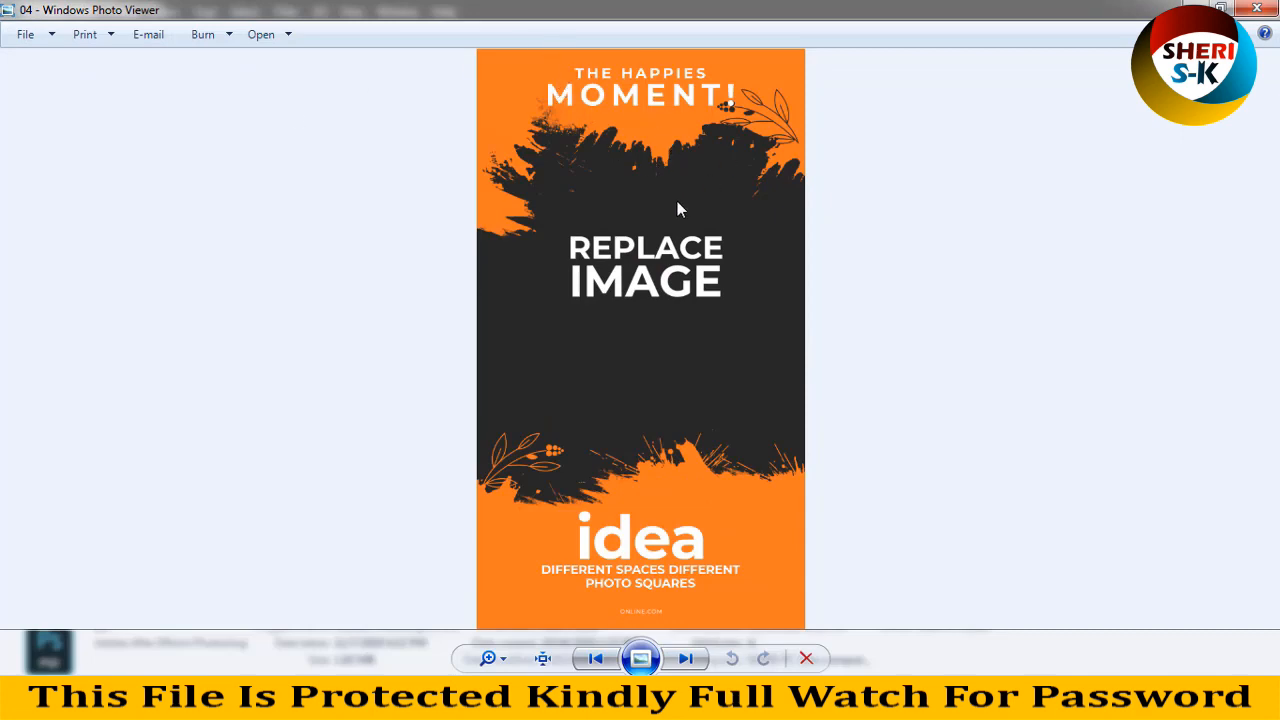
pyautogui.press('Right')
pyautogui.press('Right')
pyautogui.press('Right')
pyautogui.press('Right')
pyautogui.press('Right')
pyautogui.press('Right')
pyautogui.press('Right')
pyautogui.press('Right')
pyautogui.press('Right')
pyautogui.press('Right')
pyautogui.press('Right')
pyautogui.press('Right')
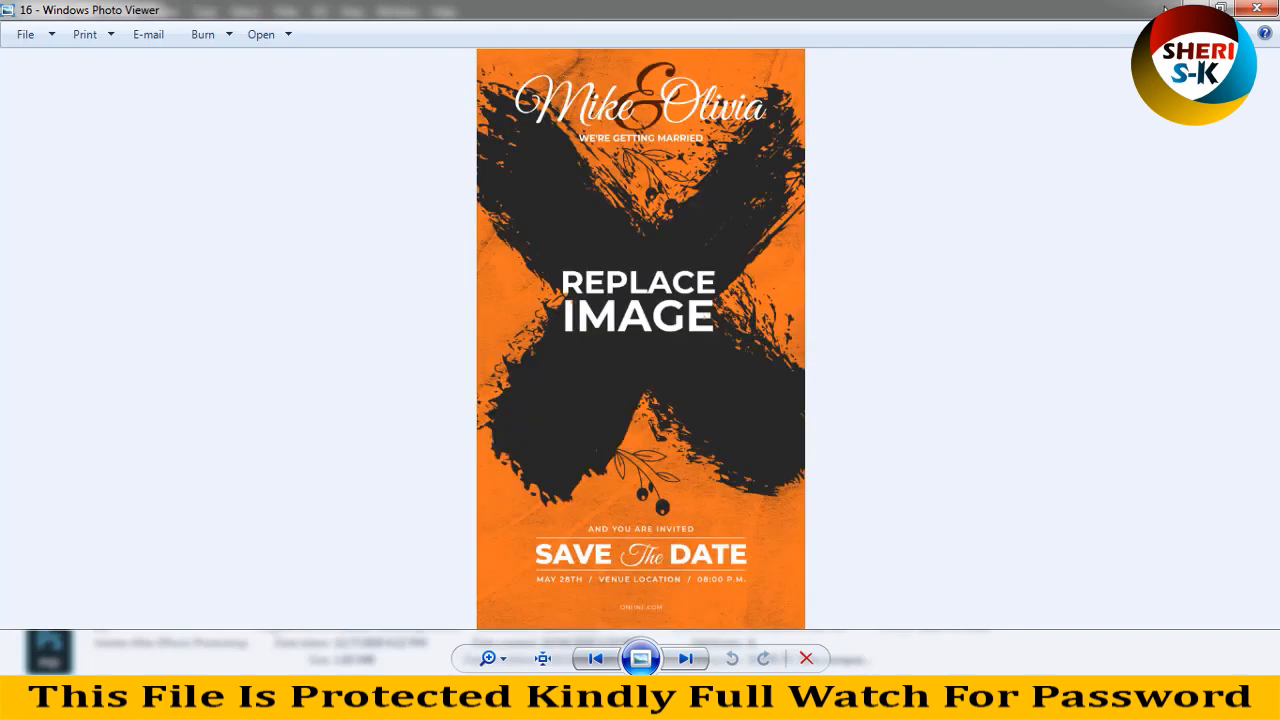
pyautogui.press('Right')
pyautogui.click(1258, 10)
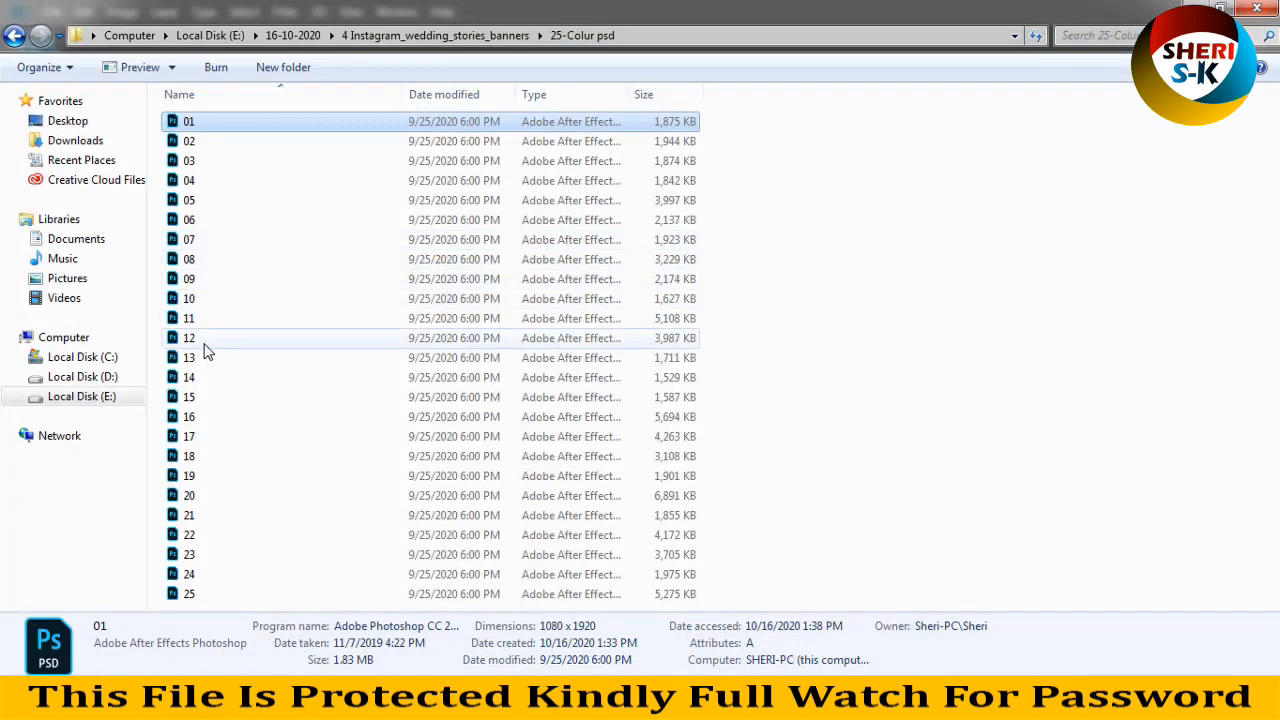
# - Preview the colour templates 22 to 24 in the photo viewer
pyautogui.doubleClick(200, 535)
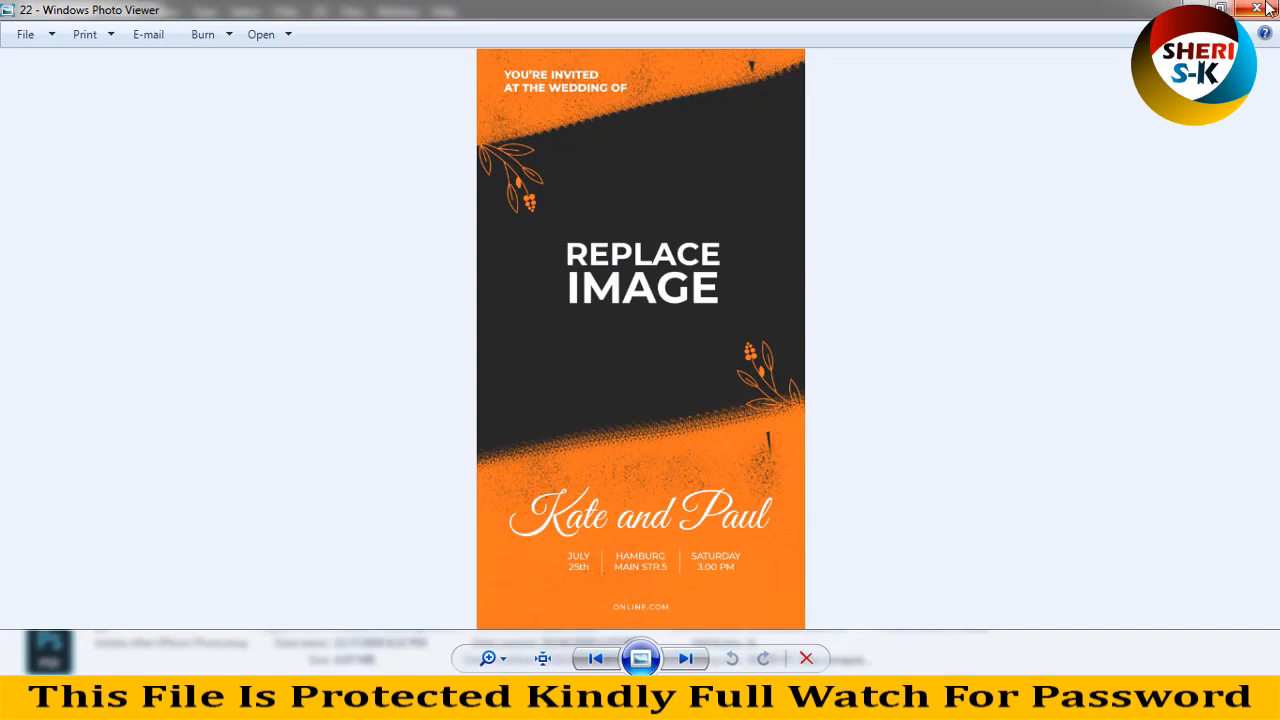
pyautogui.press('Right')
pyautogui.press('Right')
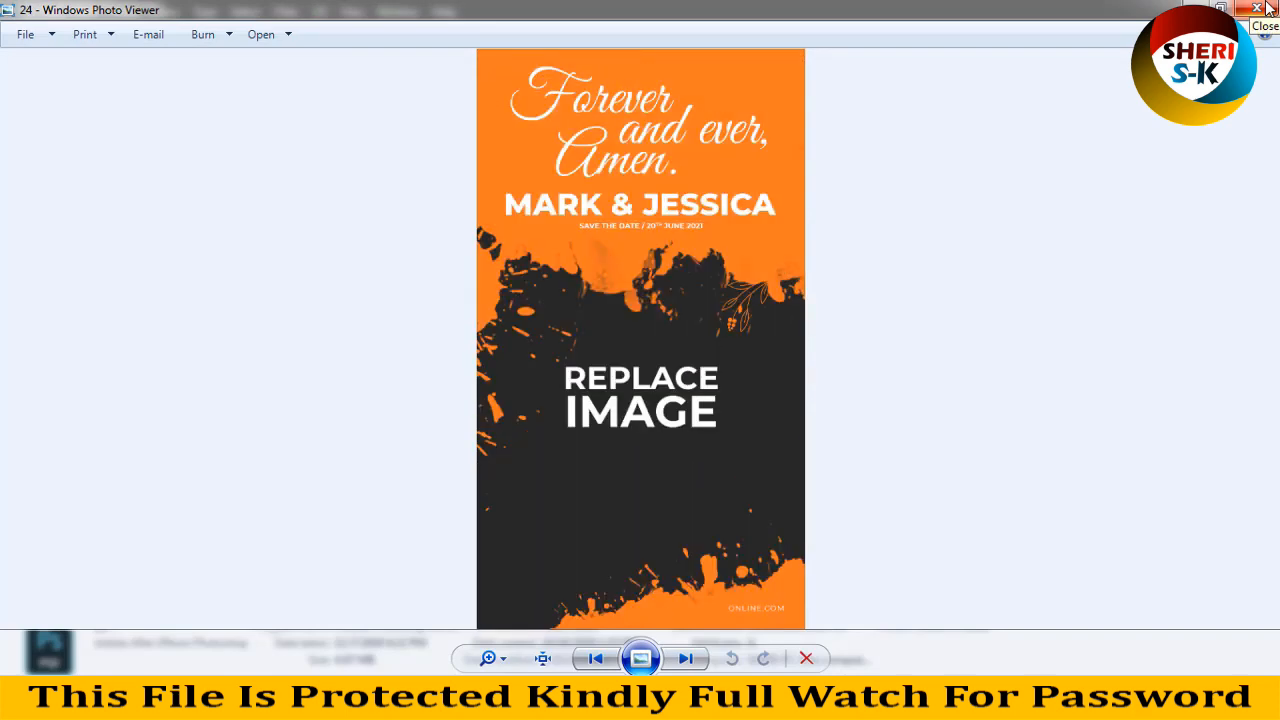
pyautogui.click(1257, 8)
# - Load colour template 24 into Photoshop and open the contents of its image smart object
pyautogui.moveTo(200, 583); pyautogui.dragTo(350, 610)
pyautogui.click(192, 577)
pyautogui.moveTo(191, 579); pyautogui.dragTo(386, 289)
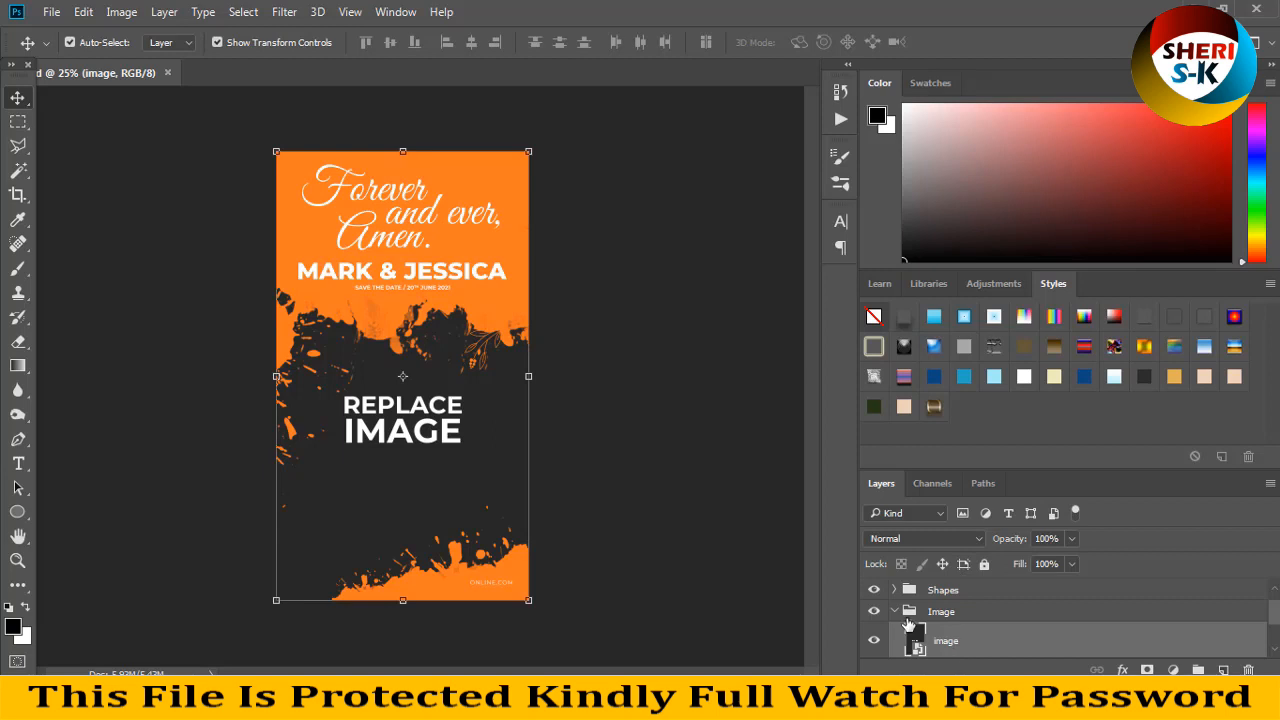
pyautogui.scroll(-1, 926, 627)
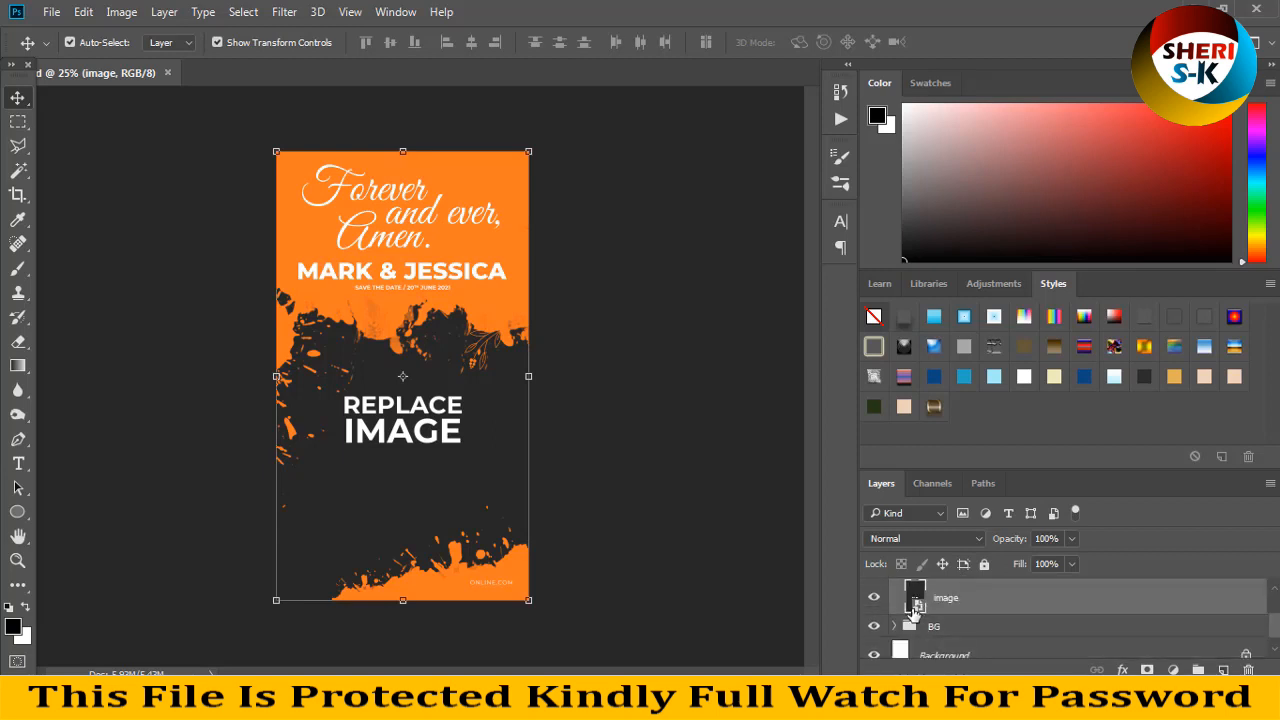
pyautogui.doubleClick(916, 598)
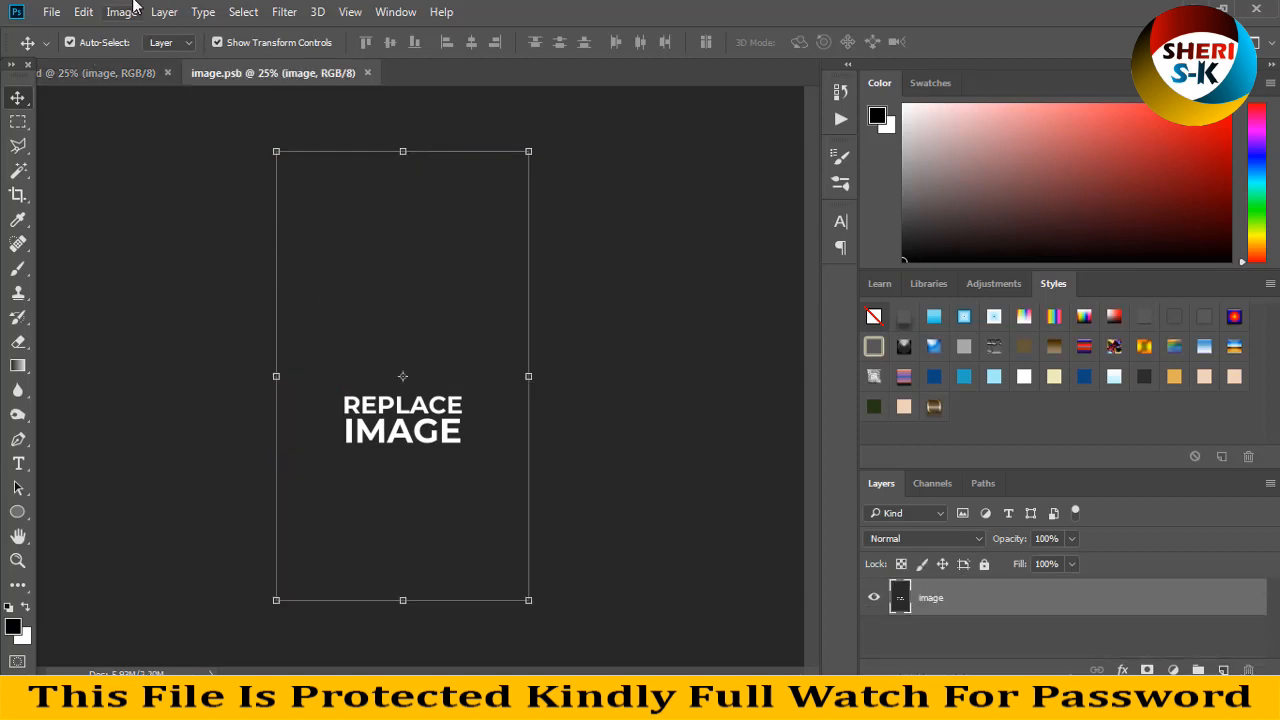
# - Open the Intimate-Portland-Dinner-Party-Wedding photo from the Photos folder and copy it into image.psb as a layer
pyautogui.click(51, 12)
pyautogui.click(60, 48)
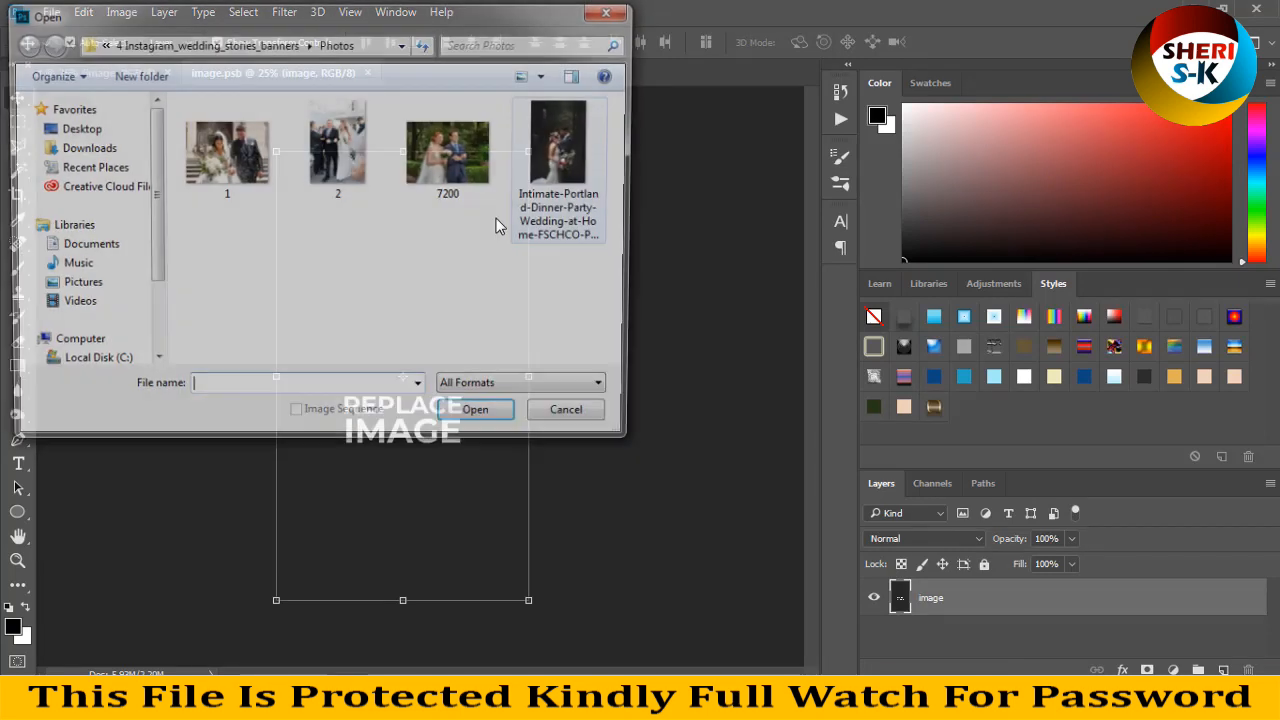
pyautogui.doubleClick(565, 170)
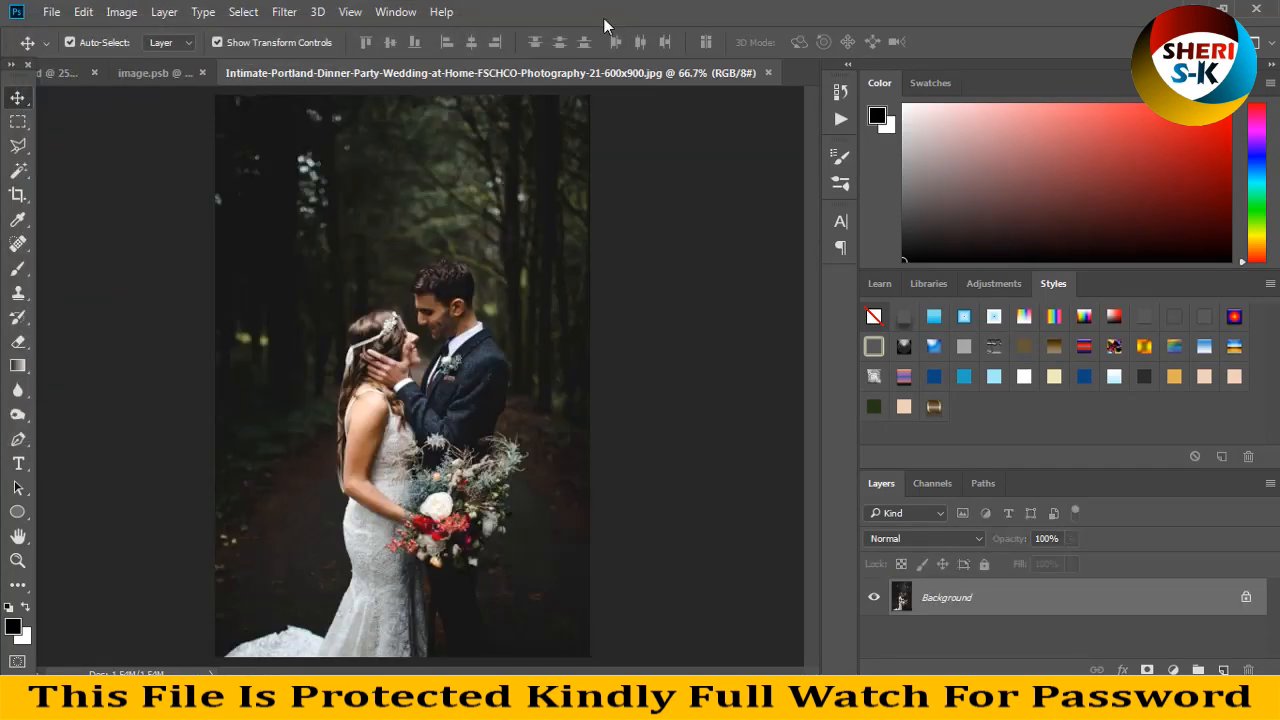
pyautogui.moveTo(552, 77); pyautogui.dragTo(830, 153)
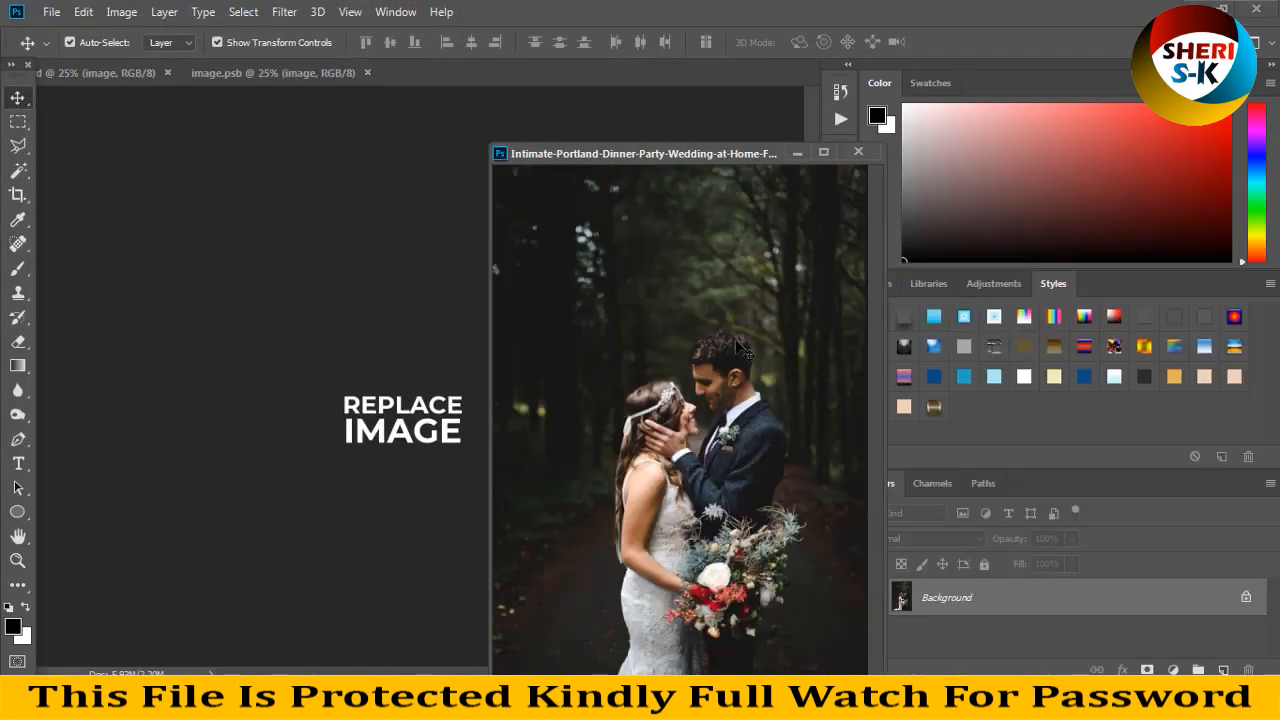
pyautogui.moveTo(360, 356); pyautogui.dragTo(357, 338)
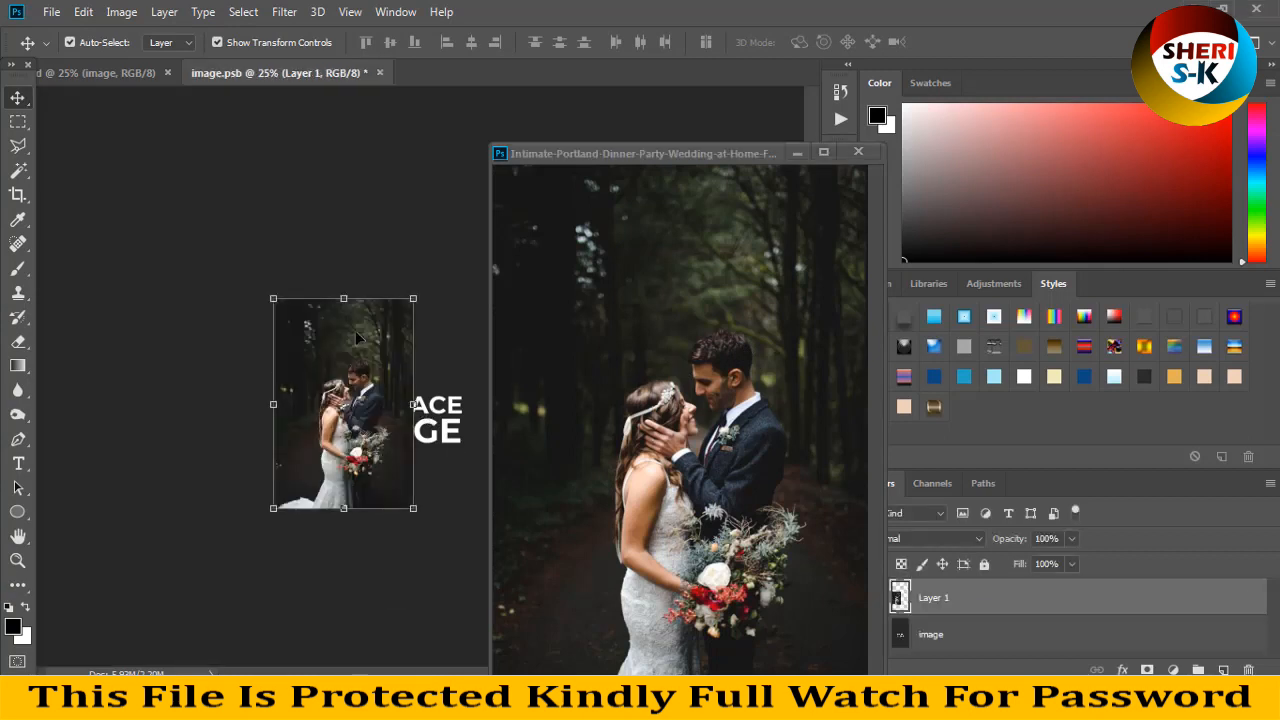
# - Minimize the source photo's window and align the pasted photo with the upper-left corner of the image.psb canvas
pyautogui.hotkey('ctrl', '-')
pyautogui.hotkey('ctrl', '-')
pyautogui.hotkey('ctrl', '-')
pyautogui.hotkey('ctrl', '-')
pyautogui.hotkey('ctrl', '-')
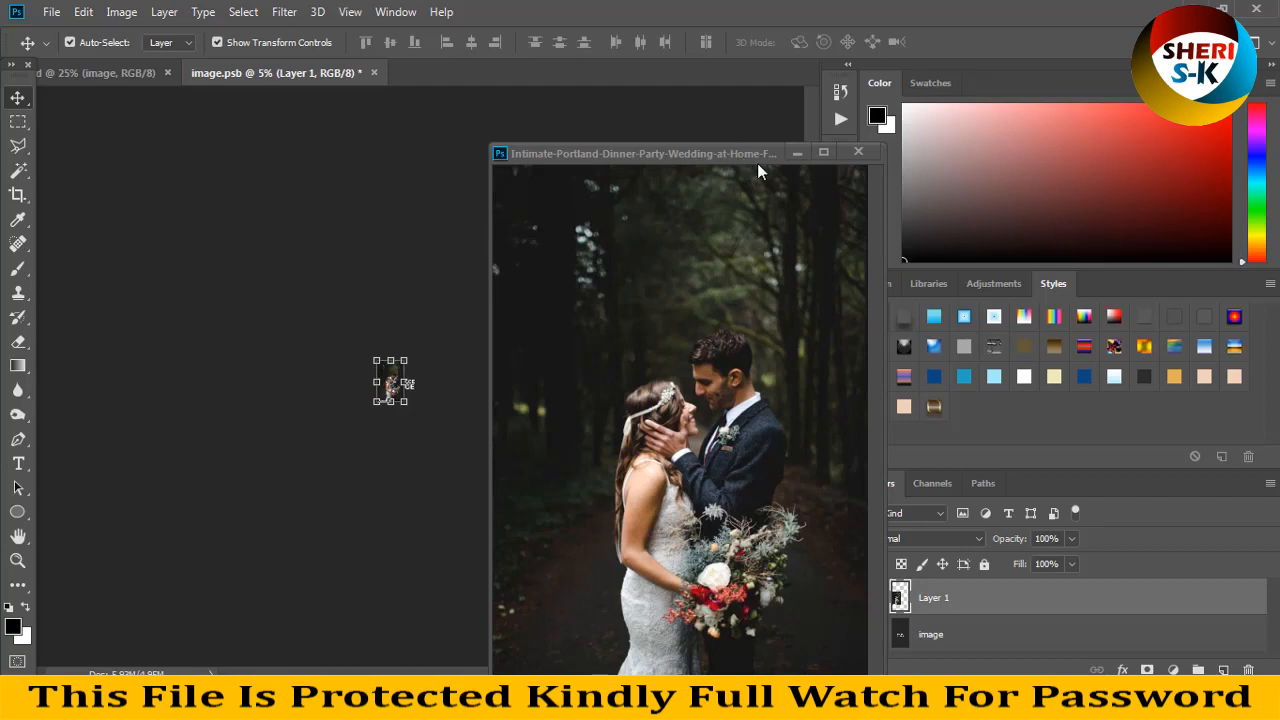
pyautogui.click(793, 155)
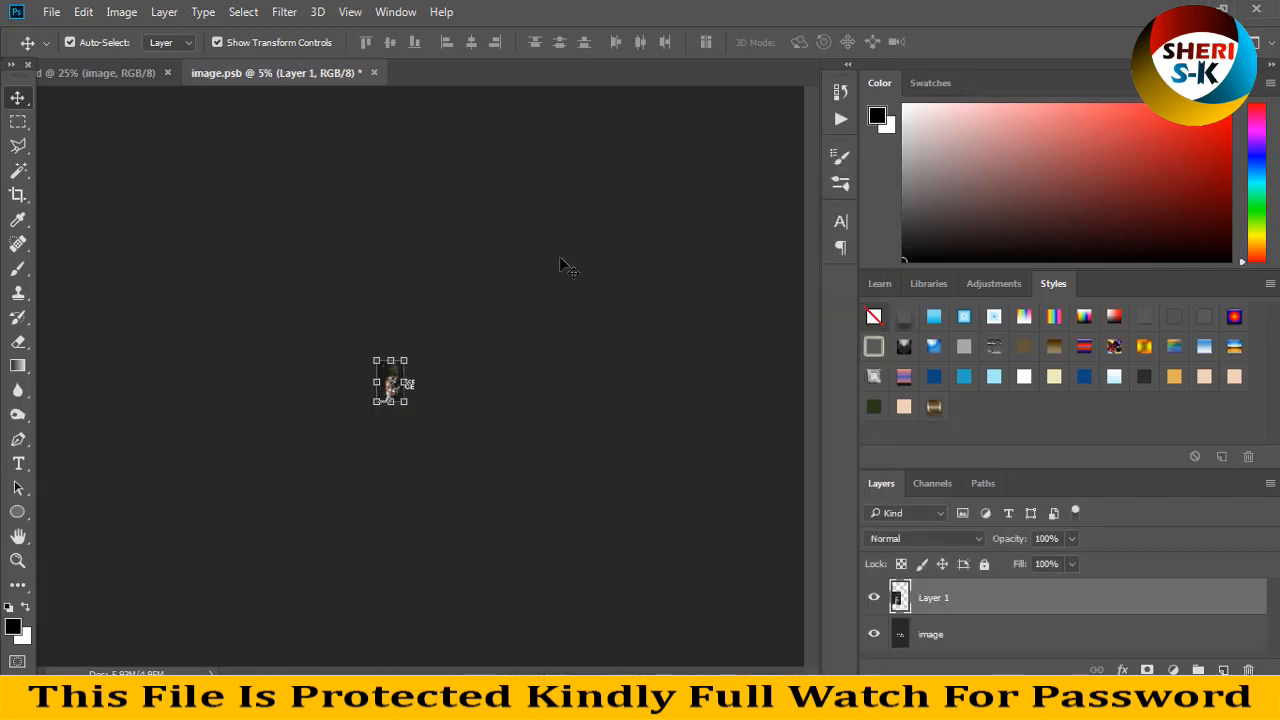
pyautogui.hotkey('ctrl', '+')
pyautogui.hotkey('ctrl', '+')
pyautogui.hotkey('ctrl', '+')
pyautogui.hotkey('ctrl', '+')
pyautogui.hotkey('ctrl', '+')
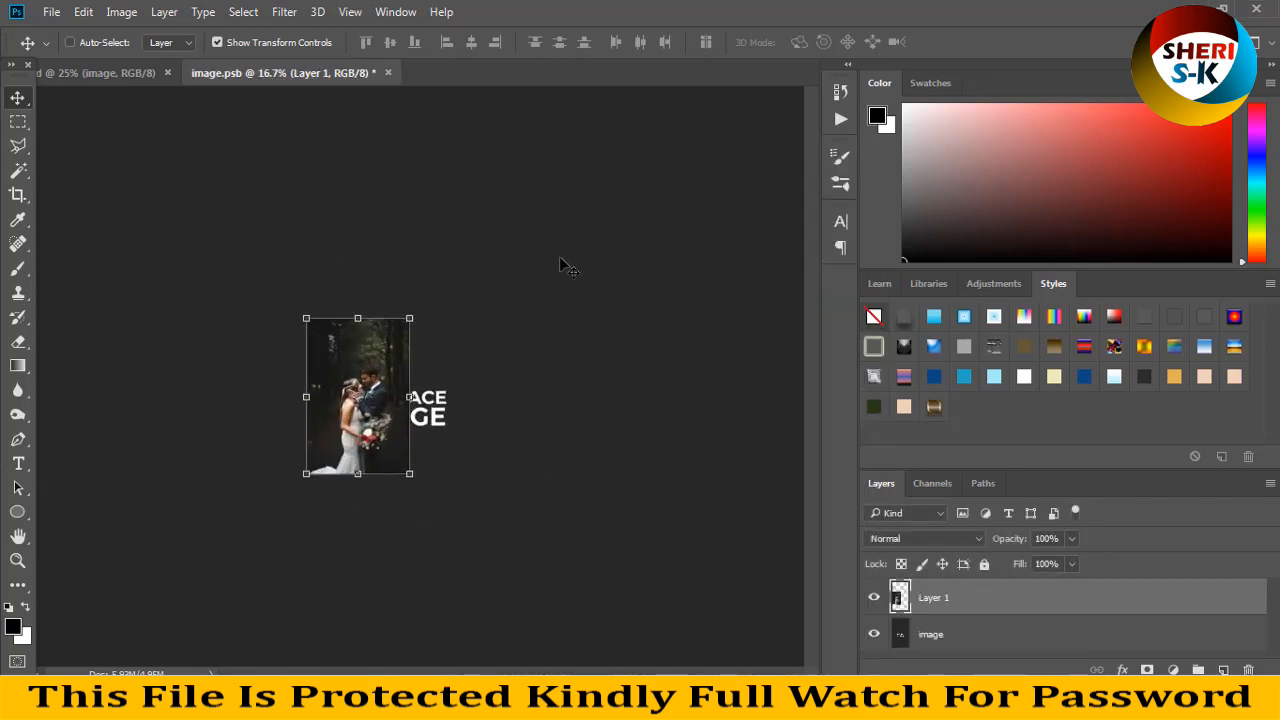
pyautogui.moveTo(330, 343); pyautogui.dragTo(348, 214)
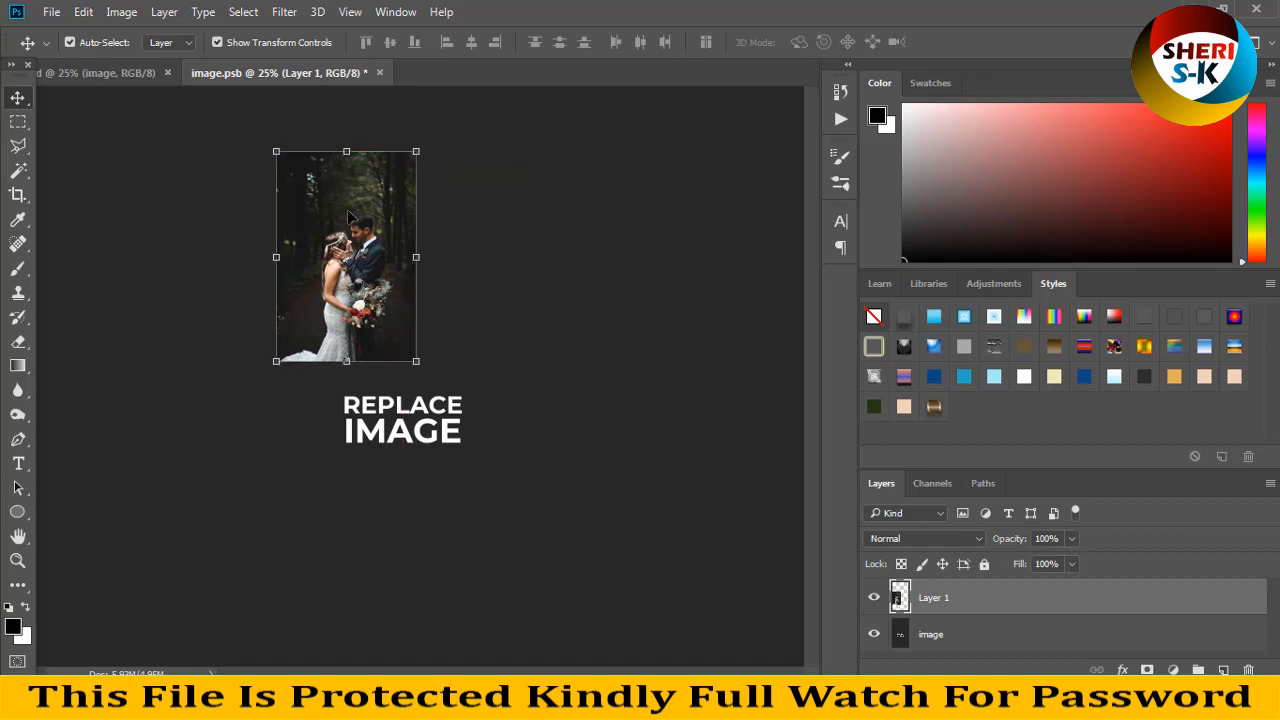
# - Enlarge the photo to span the canvas width and almost its full height, saving and closing image.psb
pyautogui.moveTo(419, 366); pyautogui.dragTo(530, 590)
pyautogui.press('Return')
pyautogui.hotkey('ctrl', 's')
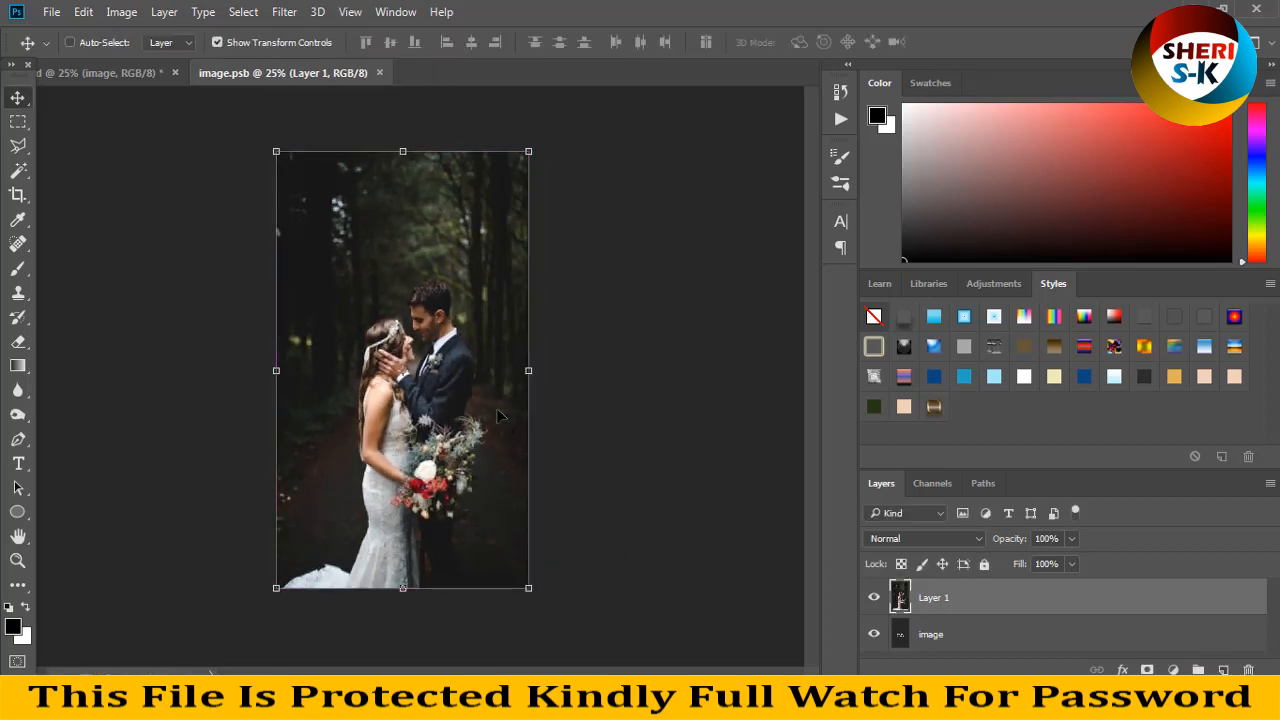
pyautogui.click(380, 73)
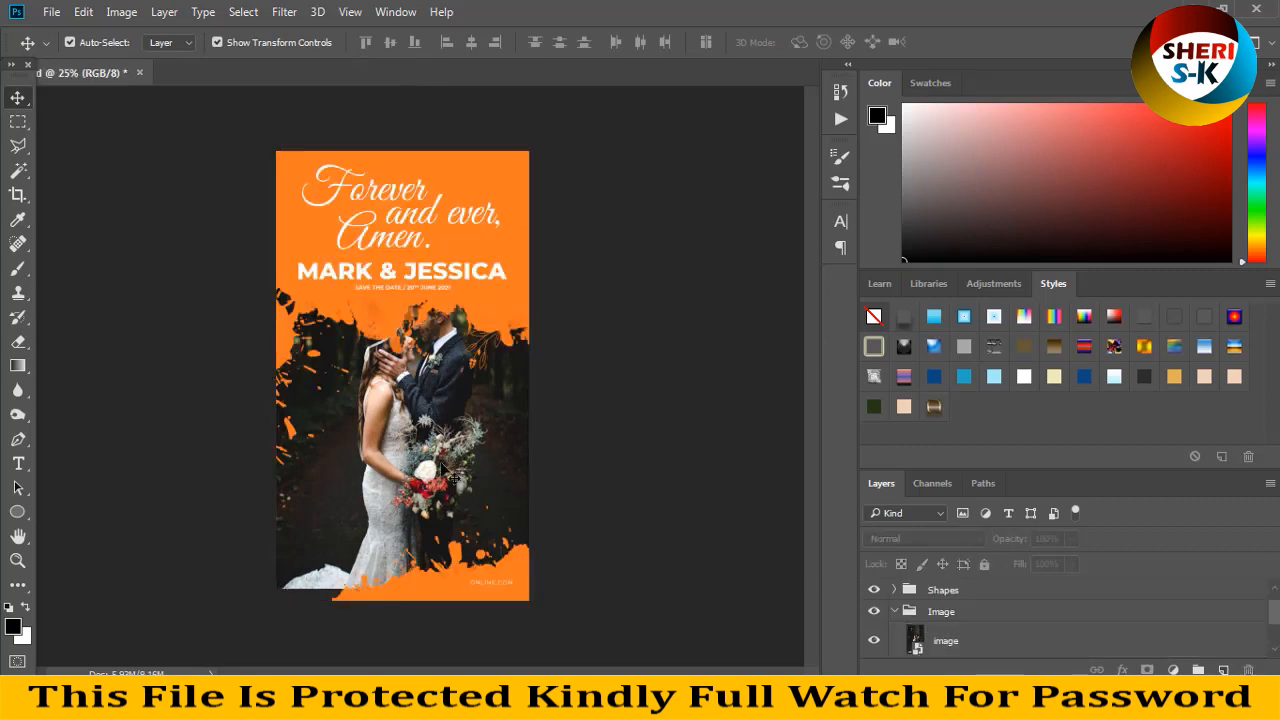
# - Reopen the template's image smart object and move the couple photo straight down, past the canvas's lower edge
pyautogui.click(455, 432)
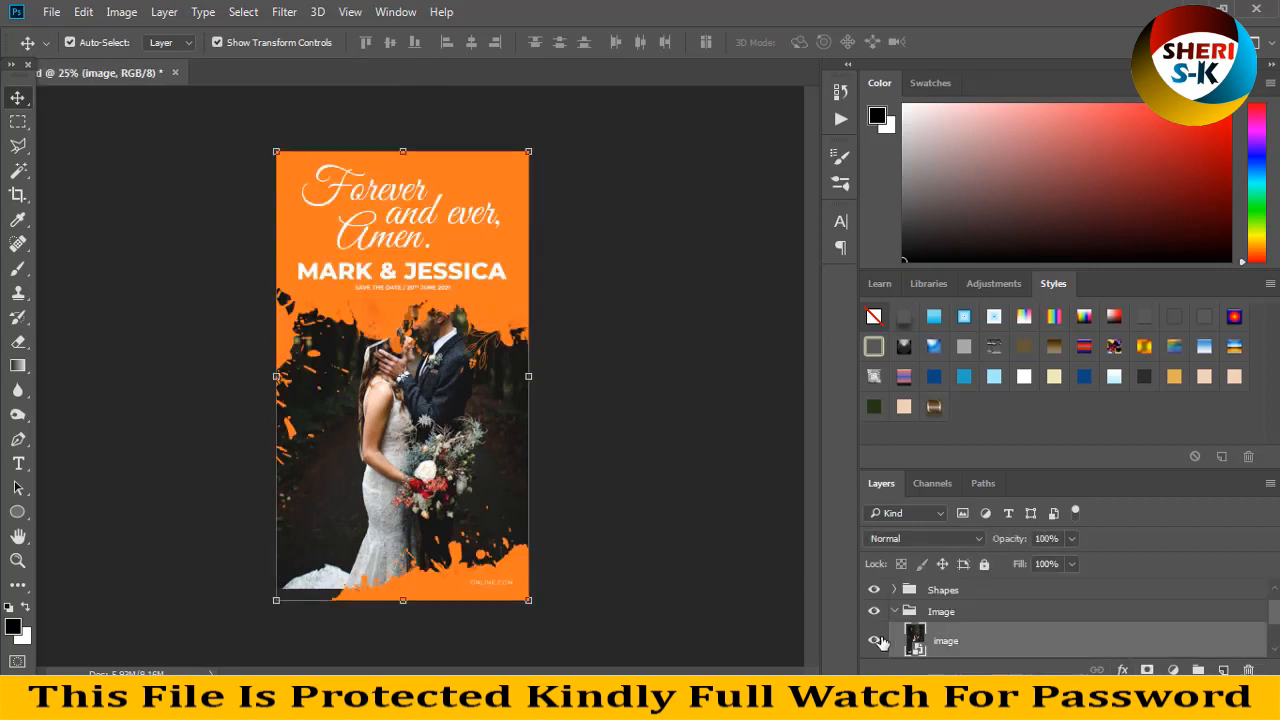
pyautogui.doubleClick(918, 645)
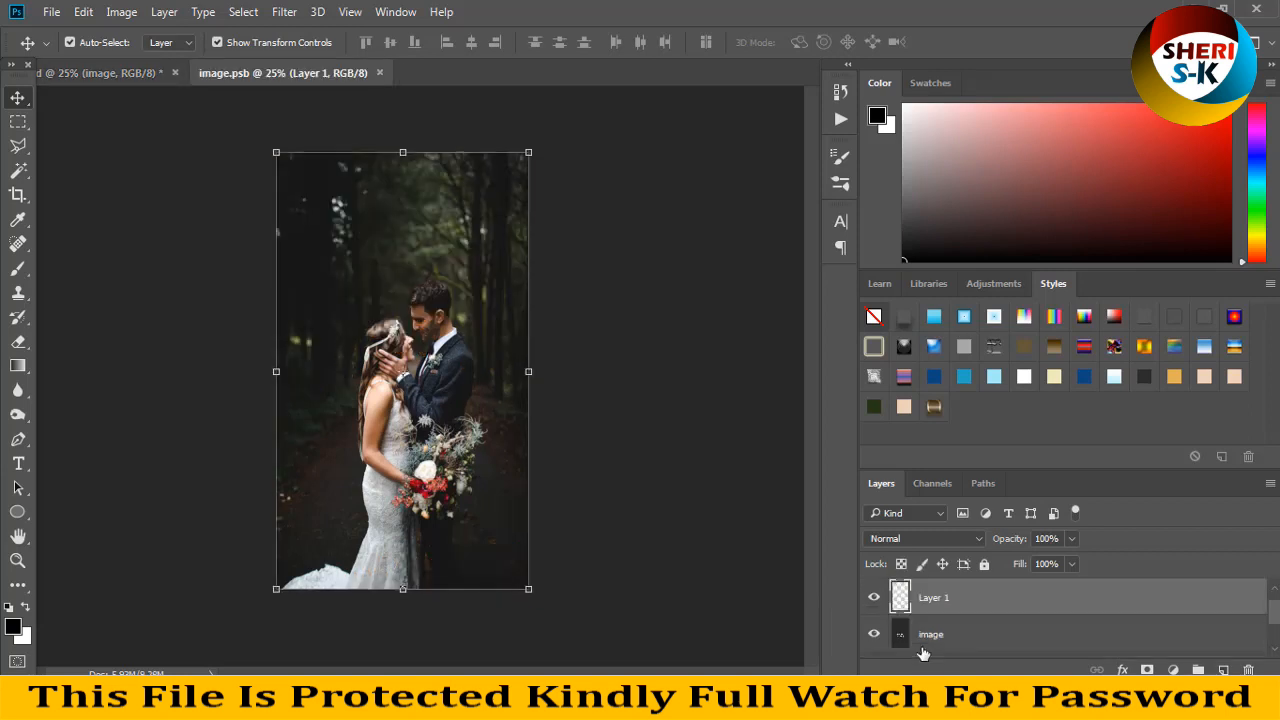
pyautogui.hotkey('shift', 'Down')
pyautogui.hotkey('shift', 'Down')
pyautogui.hotkey('shift', 'Down')
pyautogui.hotkey('shift', 'Down')
pyautogui.hotkey('shift', 'Down')
pyautogui.hotkey('shift', 'Down')
pyautogui.hotkey('shift', 'Down')
pyautogui.hotkey('shift', 'Down')
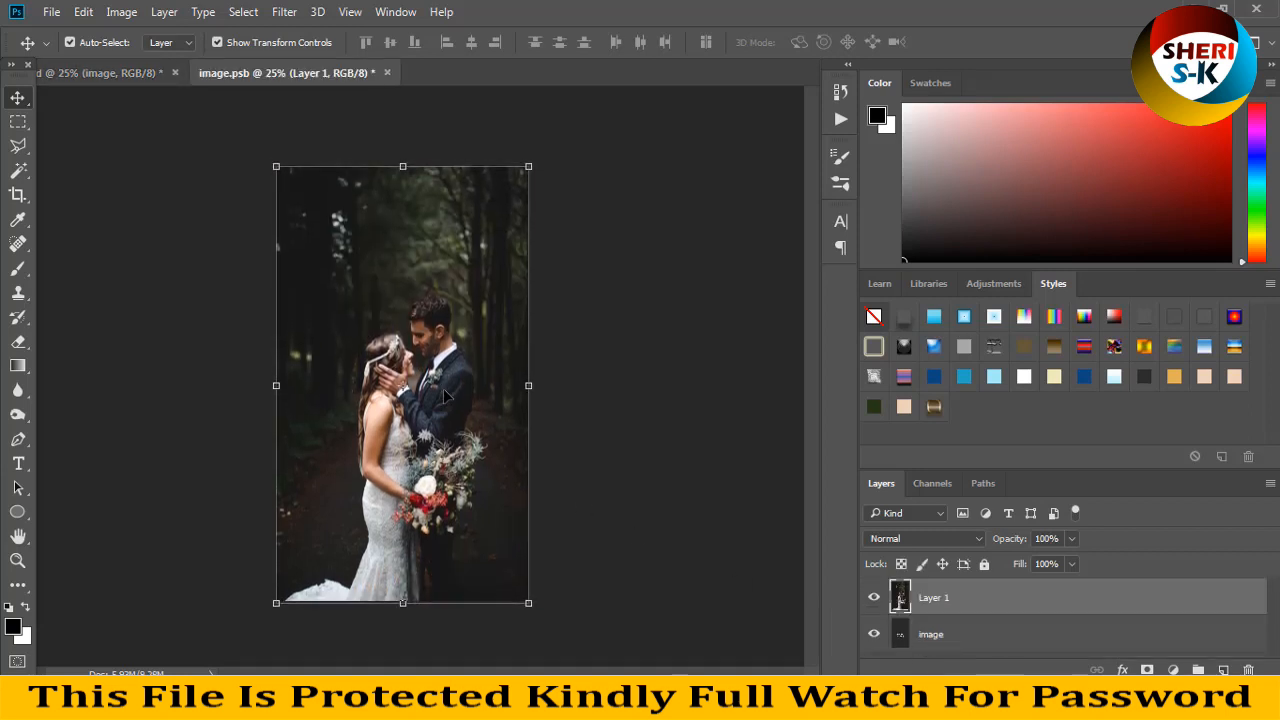
pyautogui.hotkey('shift', 'Down')
pyautogui.hotkey('shift', 'Down')
pyautogui.hotkey('shift', 'Down')
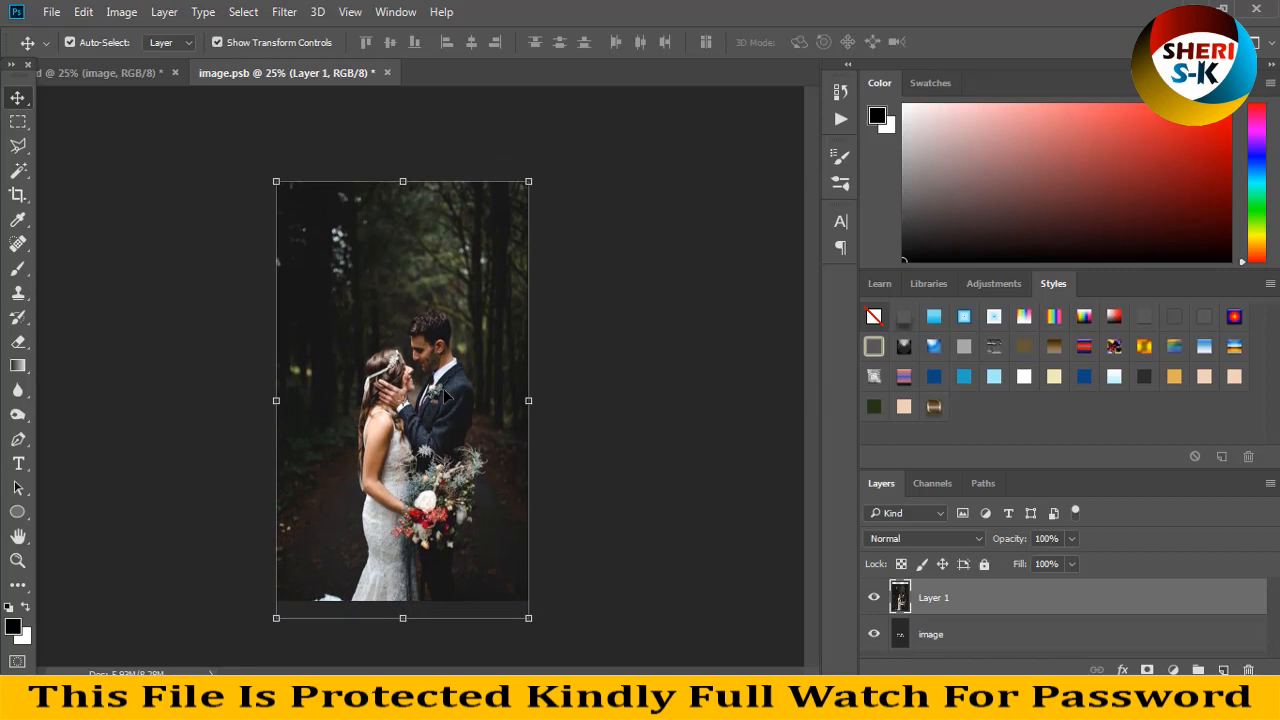
# - Save image.psb and return to the template document, selecting its "Forever and ever, Amen." headline layer
pyautogui.hotkey('ctrl', 's')
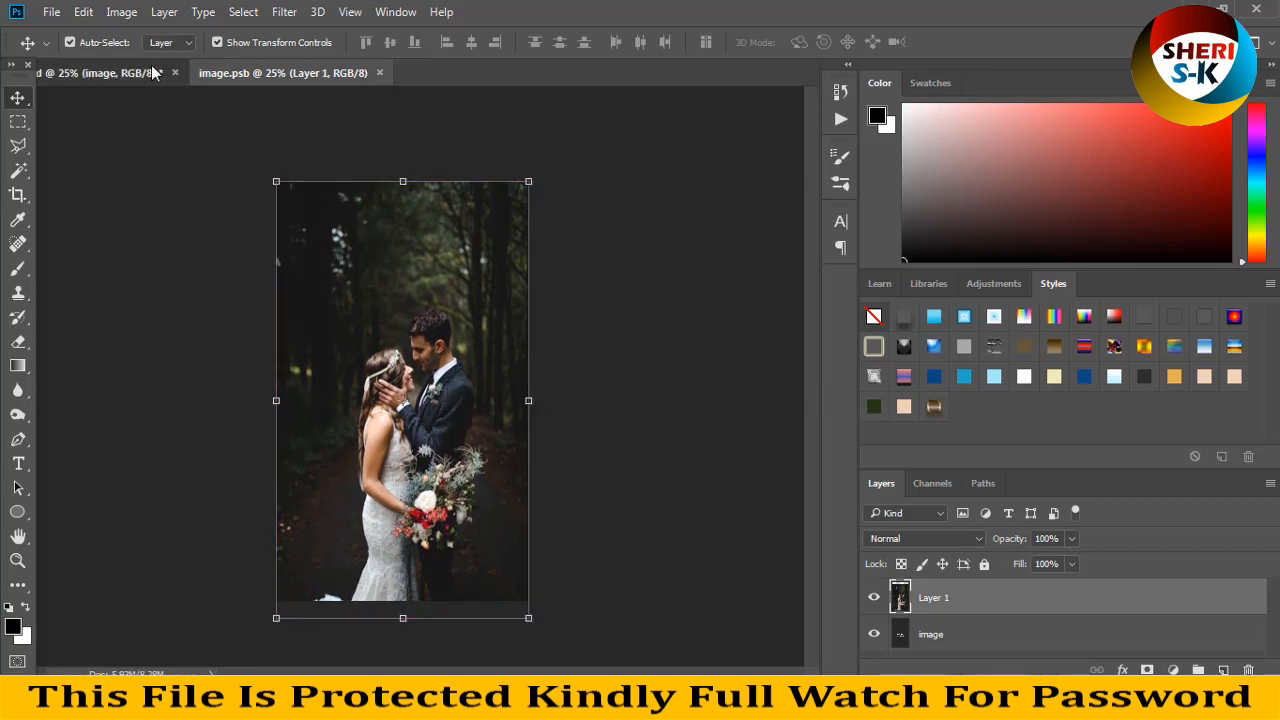
pyautogui.click(150, 72)
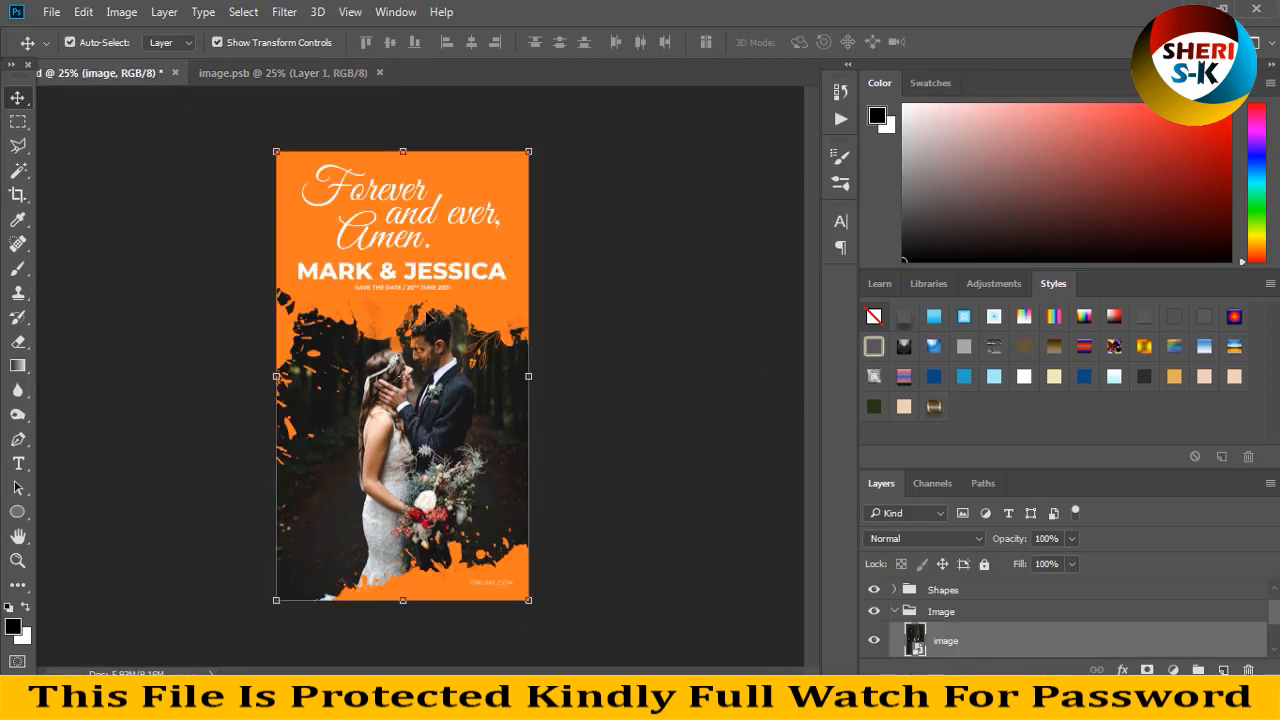
pyautogui.click(495, 176)
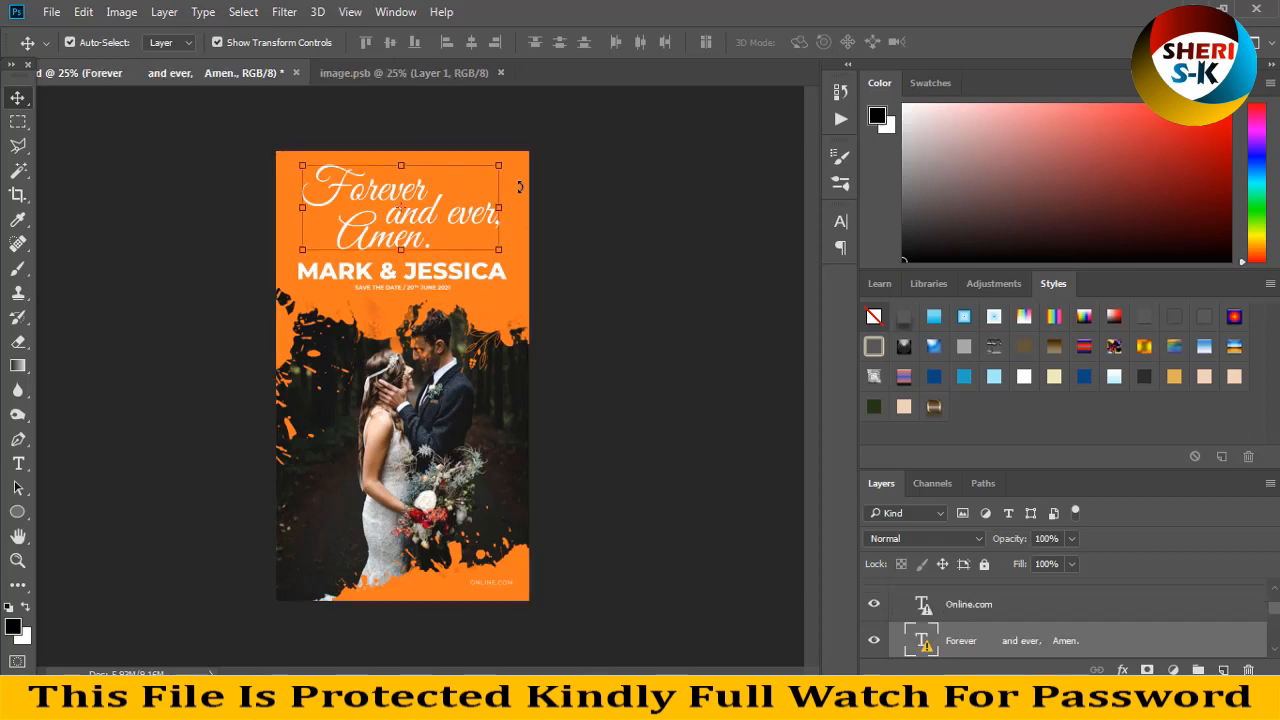
pyautogui.click(628, 239)
pyautogui.click(480, 185)
# - Expand the Shapes group and select Layer 1, the template's orange shape
pyautogui.scroll(-5, 950, 630)
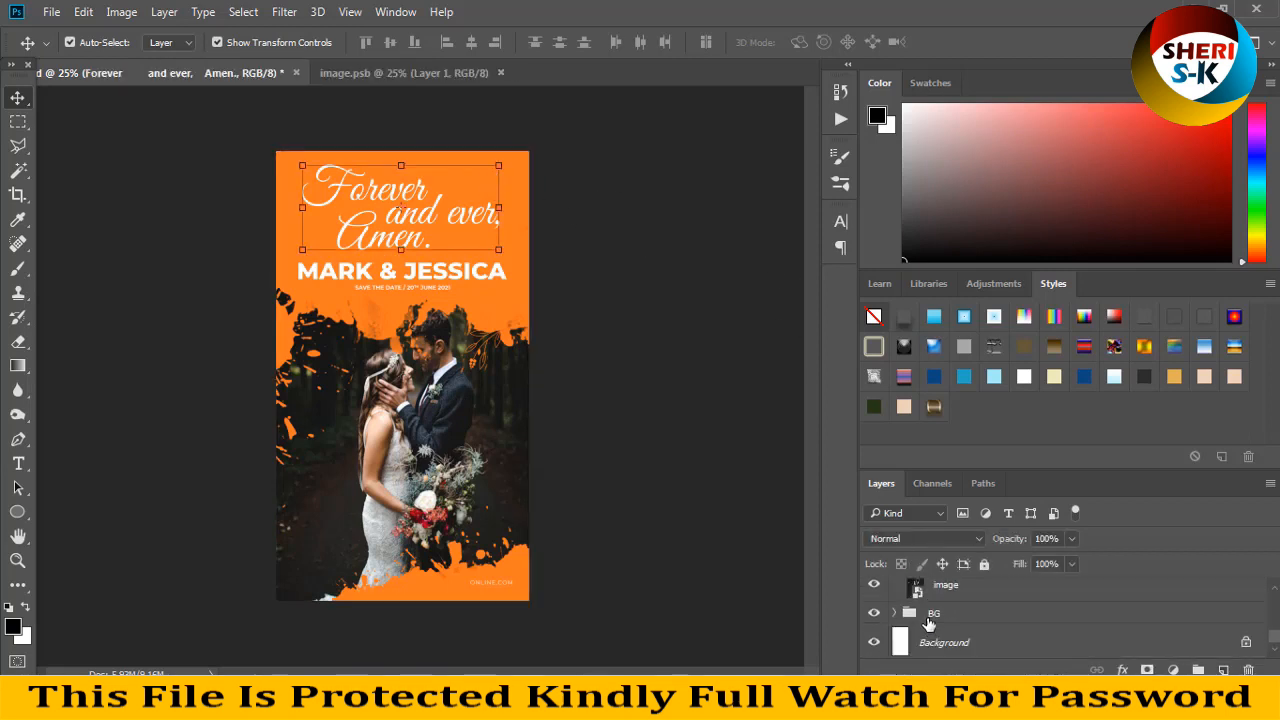
pyautogui.scroll(4, 930, 621)
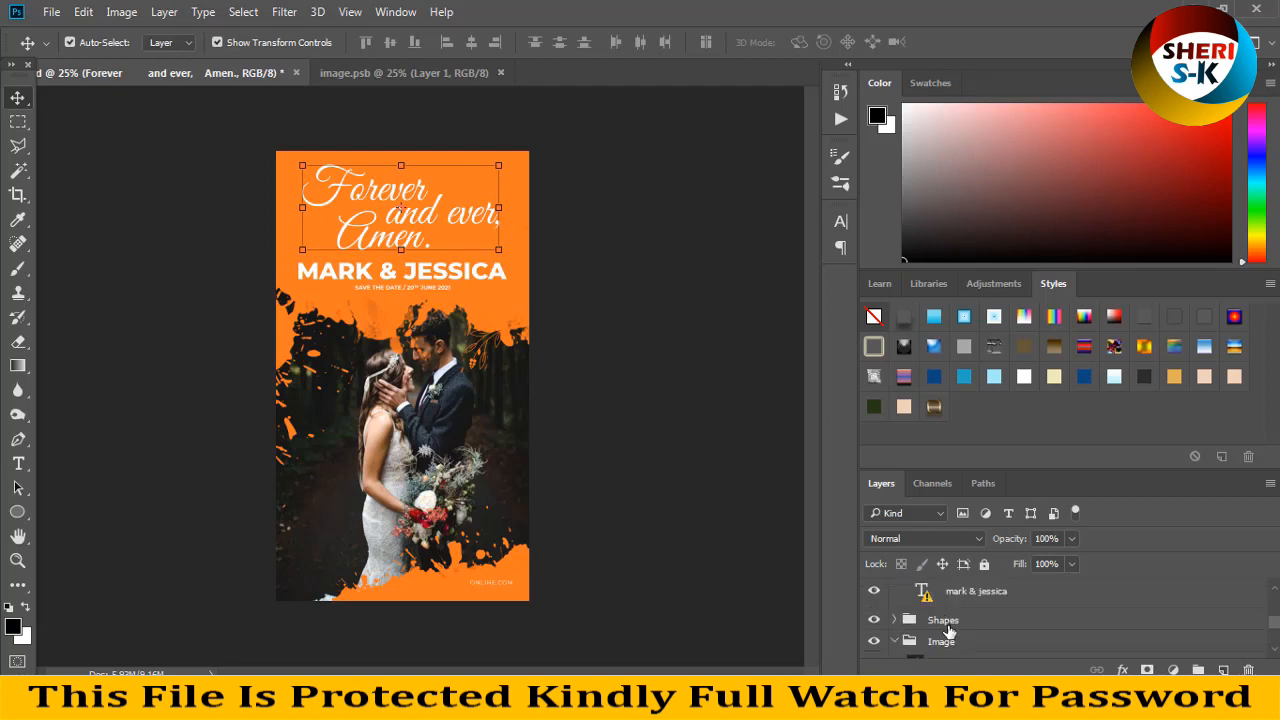
pyautogui.click(926, 621)
pyautogui.click(895, 620)
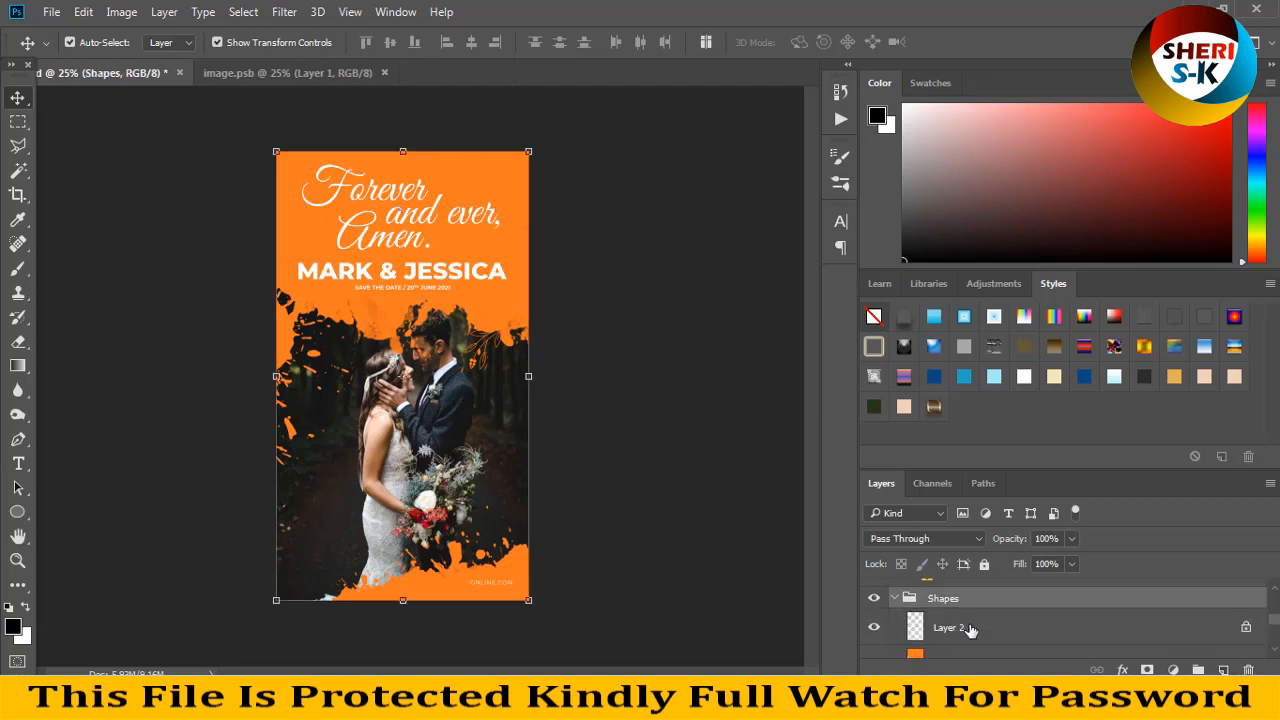
pyautogui.click(924, 630)
pyautogui.scroll(-2, 984, 631)
pyautogui.click(950, 623)
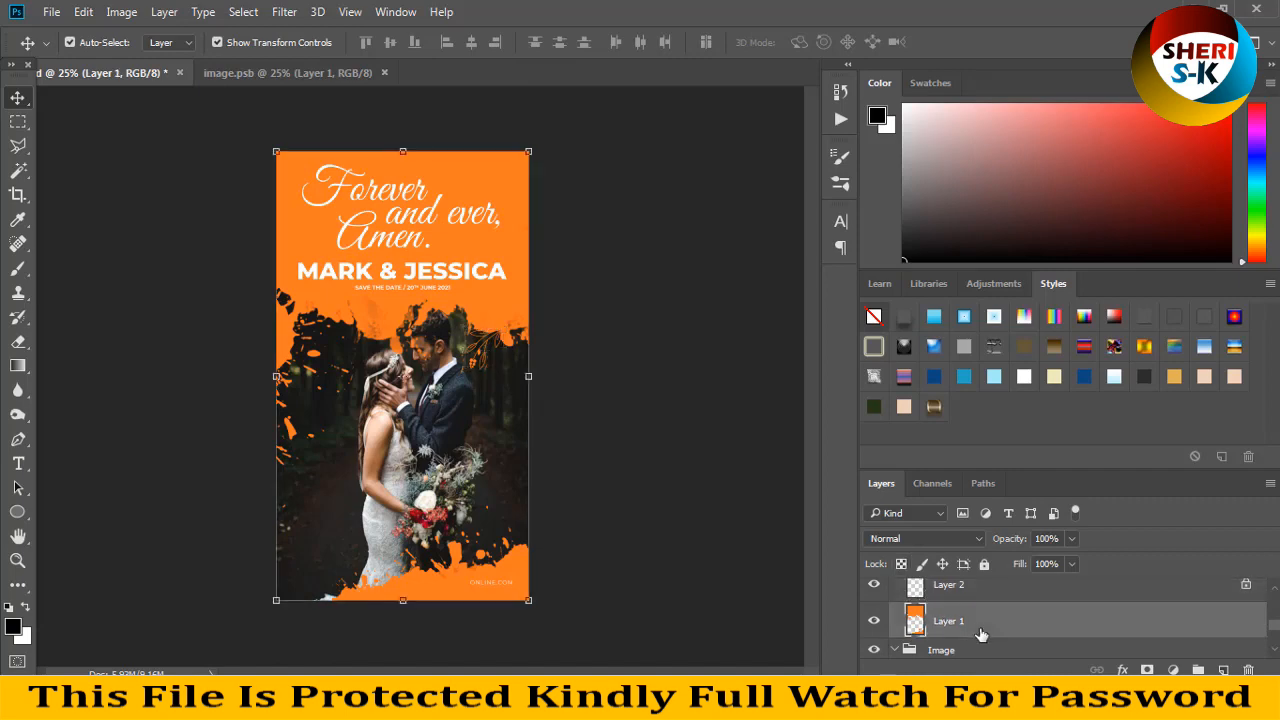
# - Add a Gradient Overlay to Layer 1 with an orange gradient preset, keeping the template in view
pyautogui.click(1123, 669)
pyautogui.click(1180, 592)
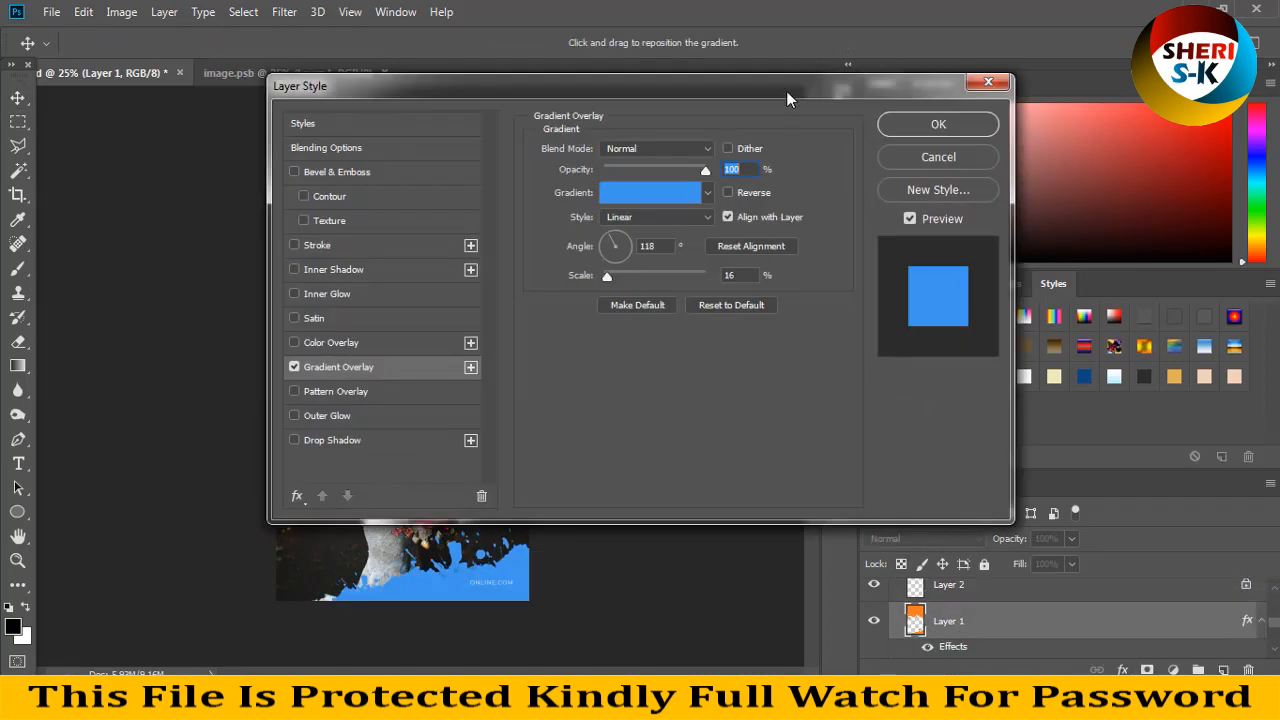
pyautogui.moveTo(786, 91); pyautogui.dragTo(1089, 222)
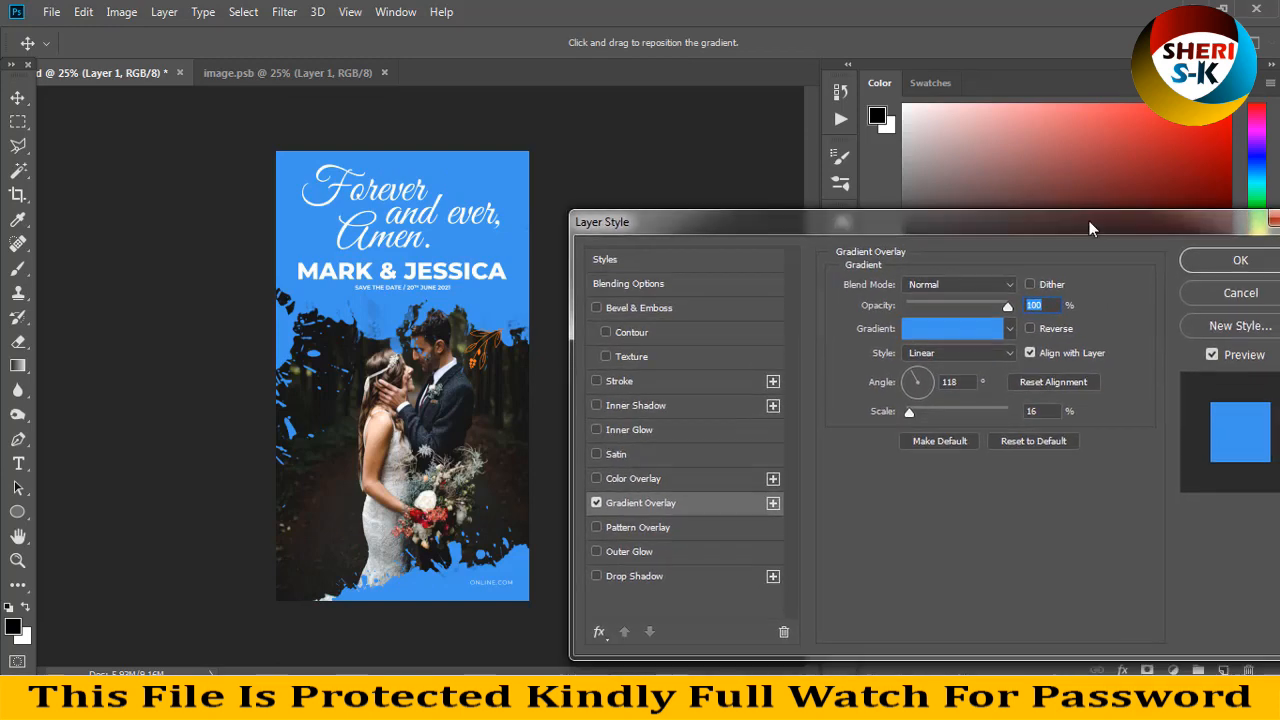
pyautogui.click(1010, 328)
pyautogui.click(910, 384)
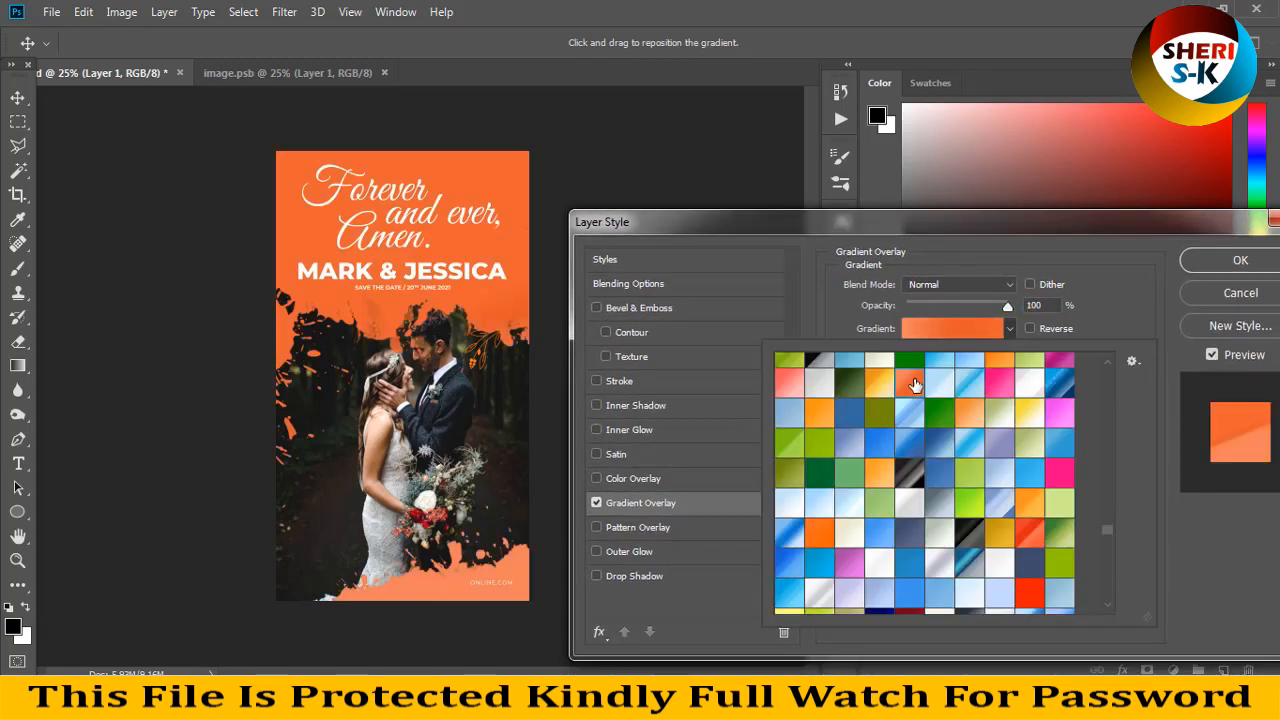
# - Try other gradient presets, including crimson and bright red, and apply the brick-red to dark-maroon gradient to Layer 1
pyautogui.click(968, 388)
pyautogui.click(939, 387)
pyautogui.click(1002, 425)
pyautogui.scroll(-3, 895, 527)
pyautogui.scroll(-2, 893, 527)
pyautogui.click(909, 432)
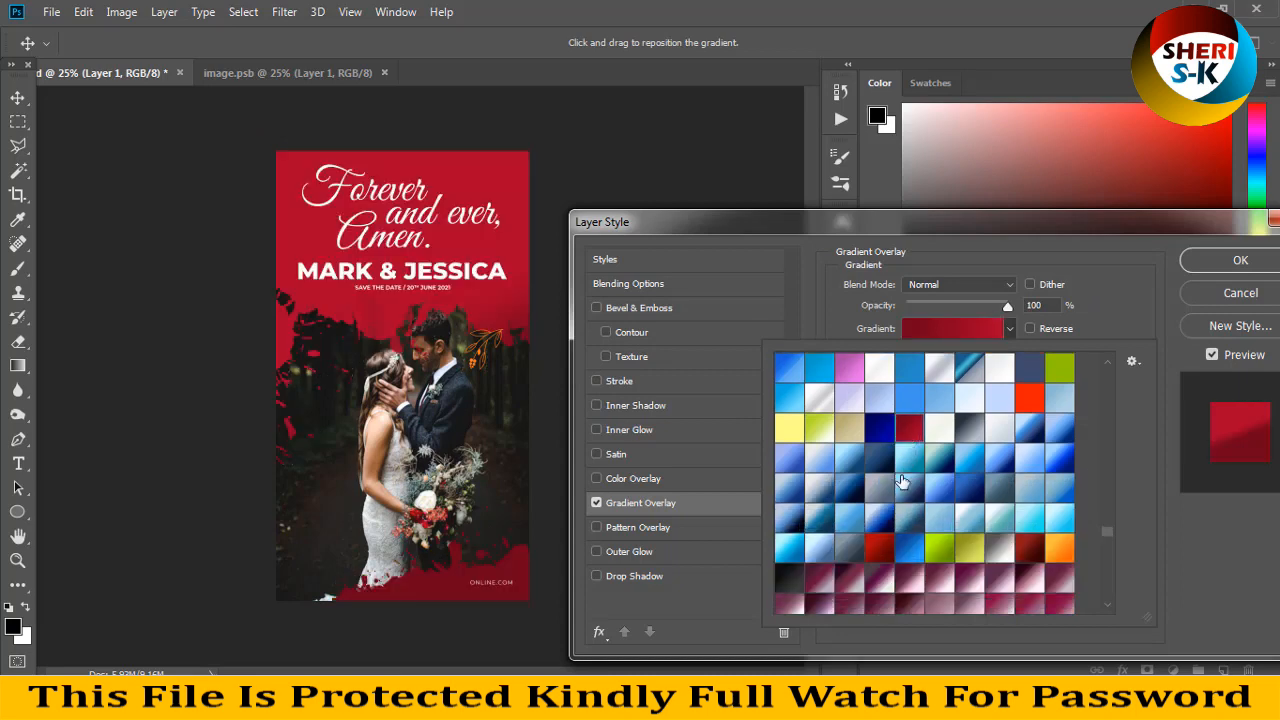
pyautogui.click(879, 548)
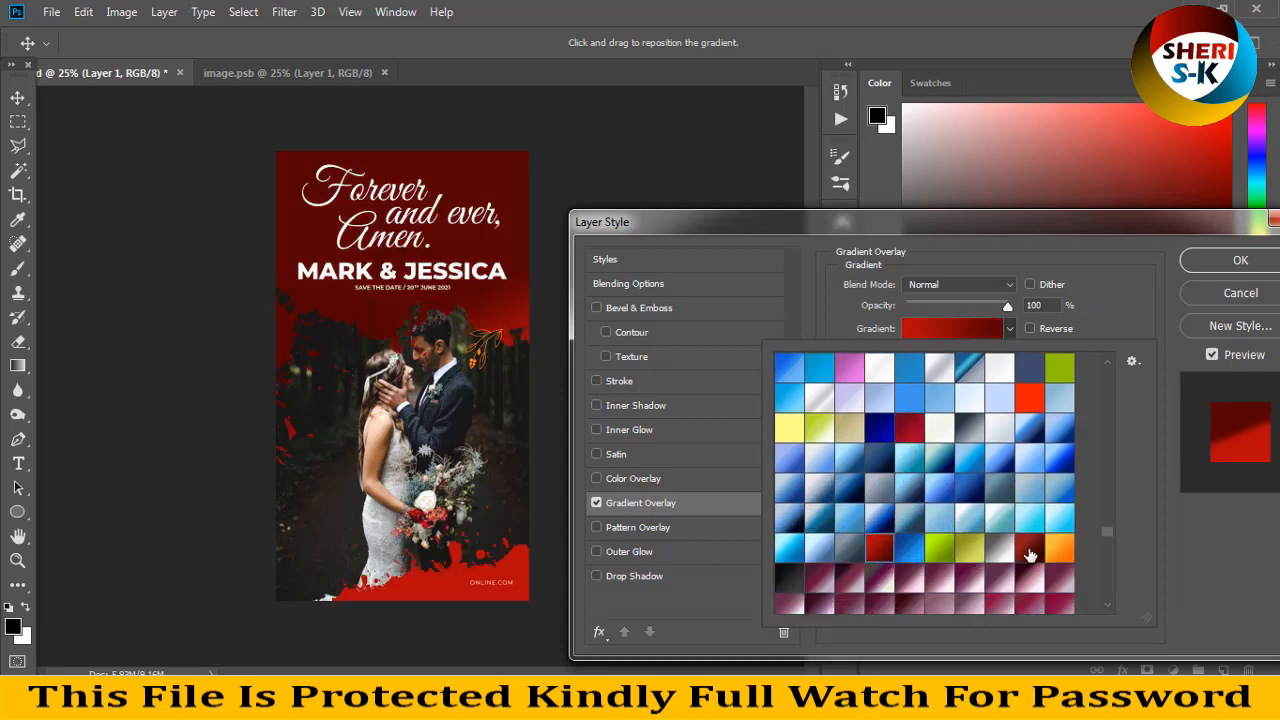
pyautogui.click(1030, 553)
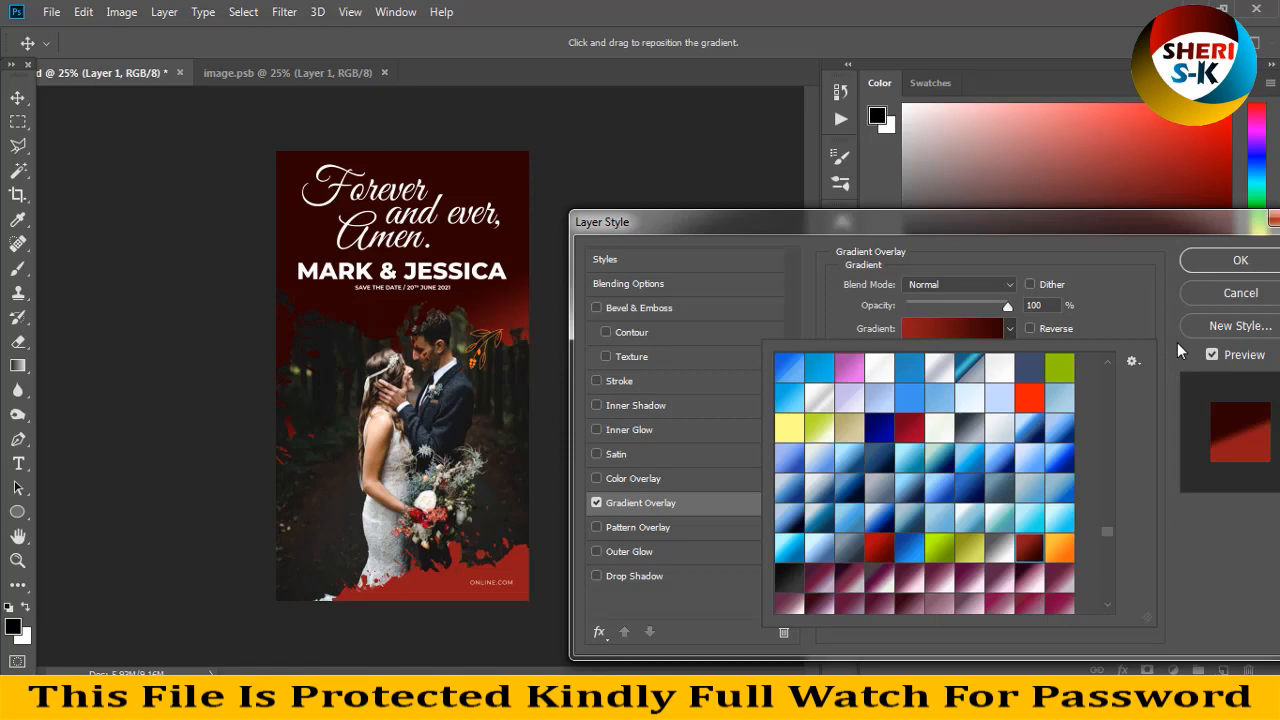
pyautogui.click(1197, 262)
pyautogui.click(1197, 262)
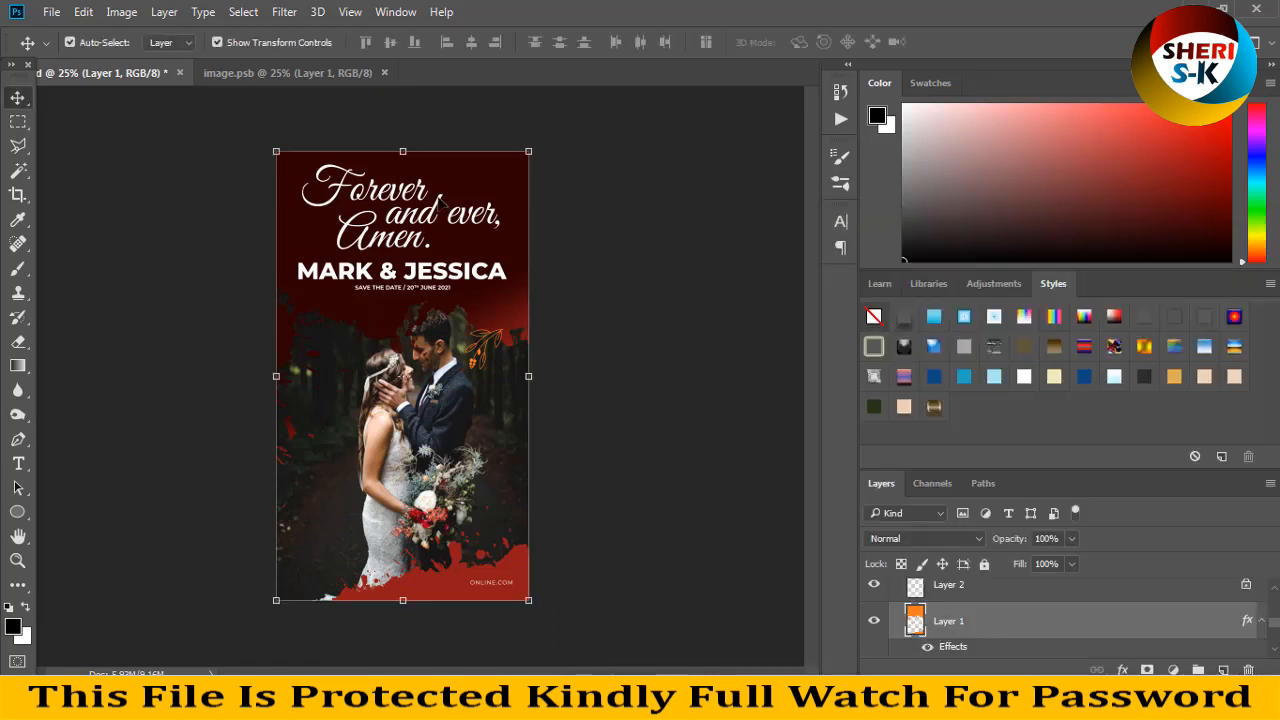
# - Close image.psb and 24.psd, discarding the template's unsaved changes
pyautogui.click(256, 74)
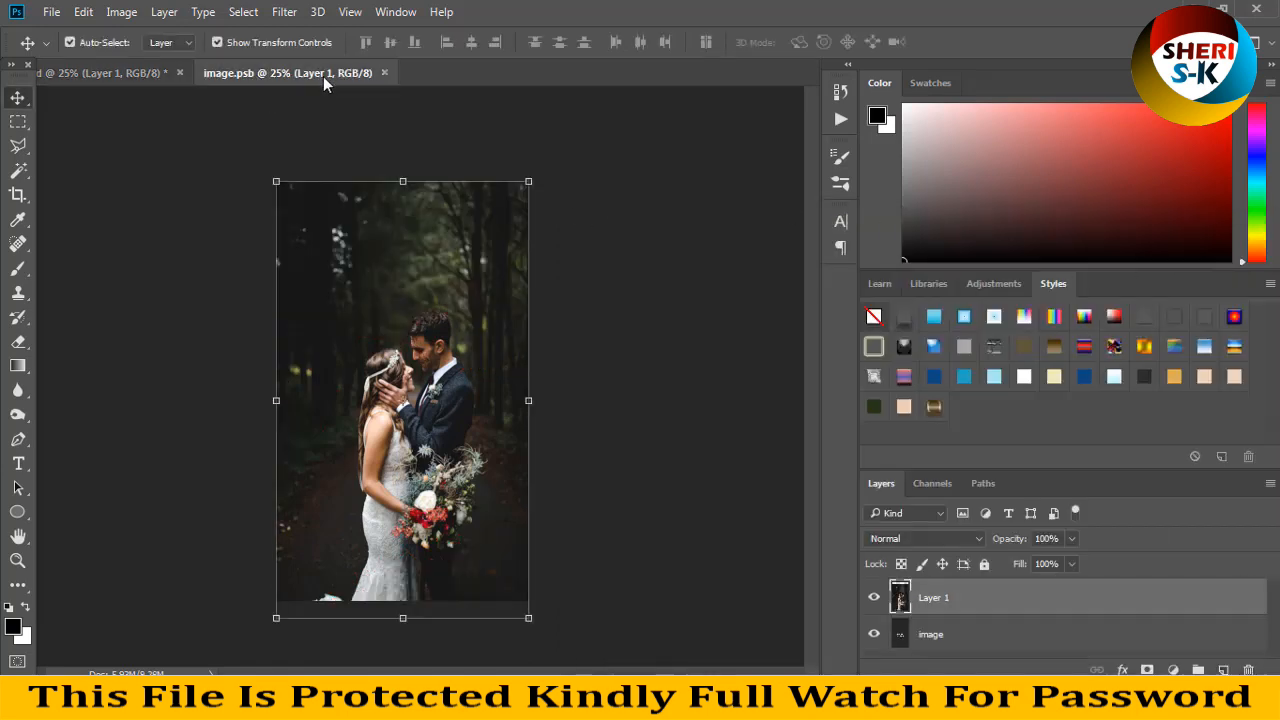
pyautogui.click(382, 73)
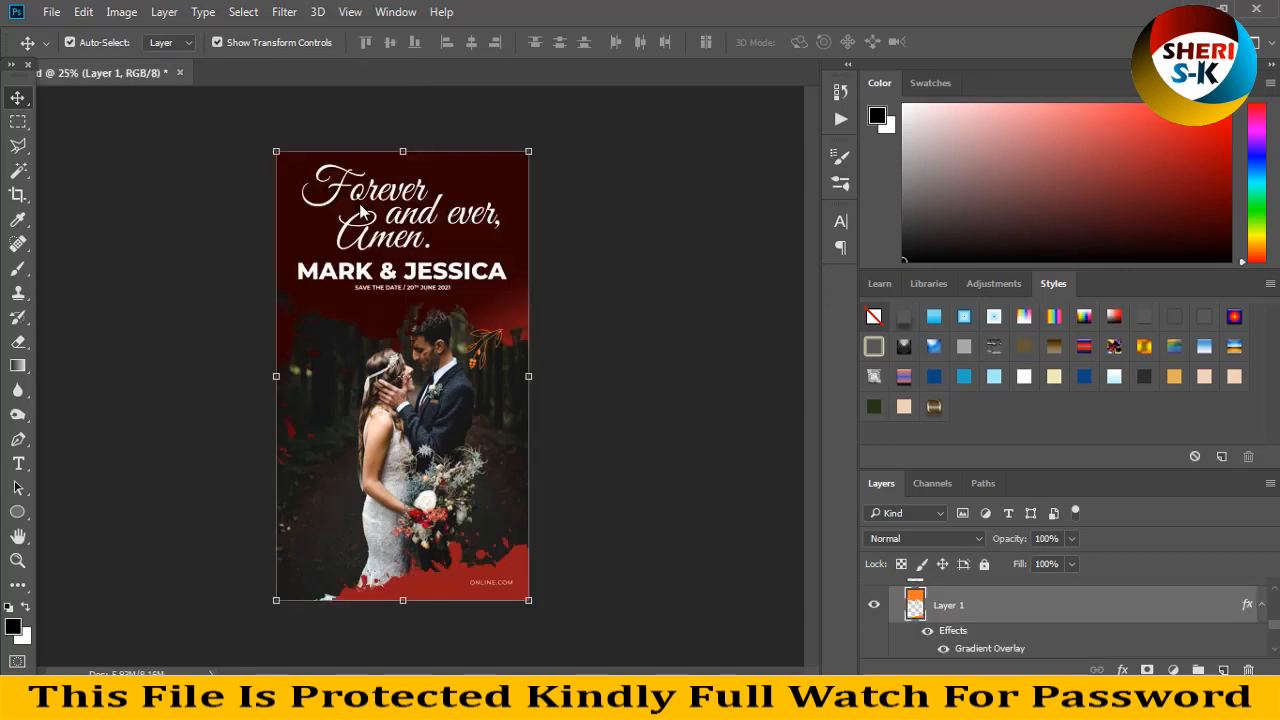
pyautogui.click(180, 74)
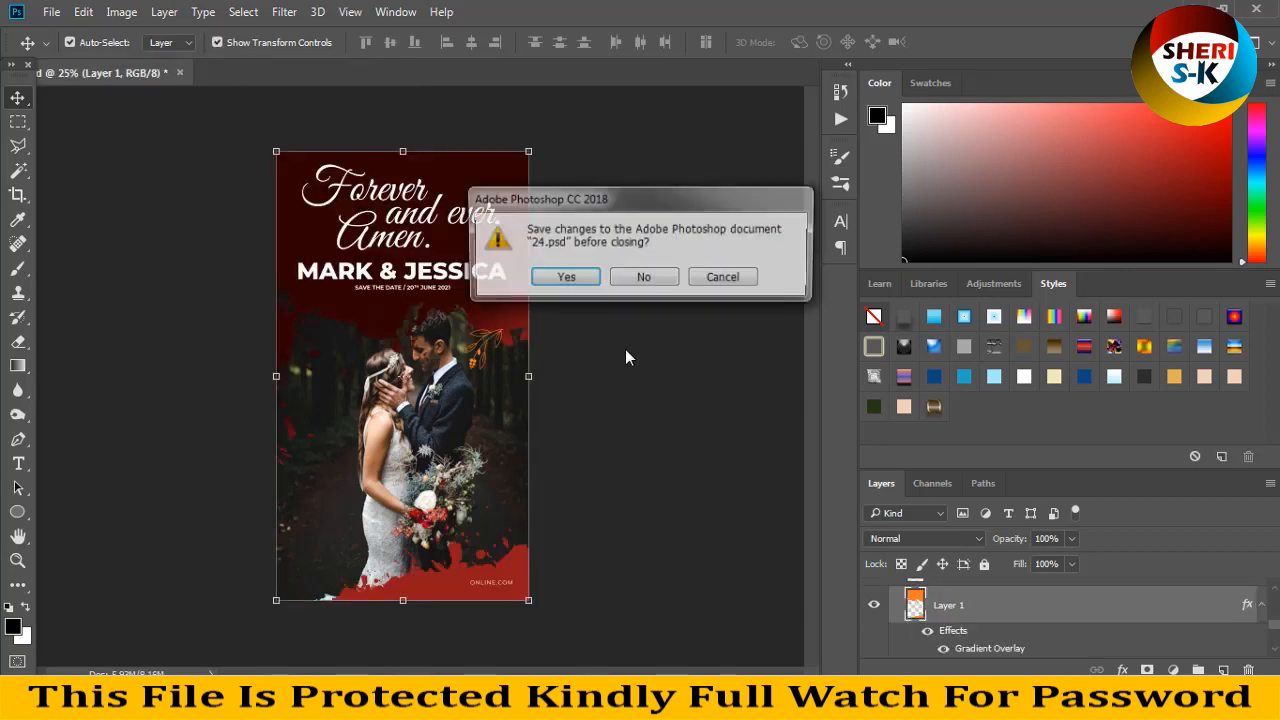
pyautogui.click(643, 279)
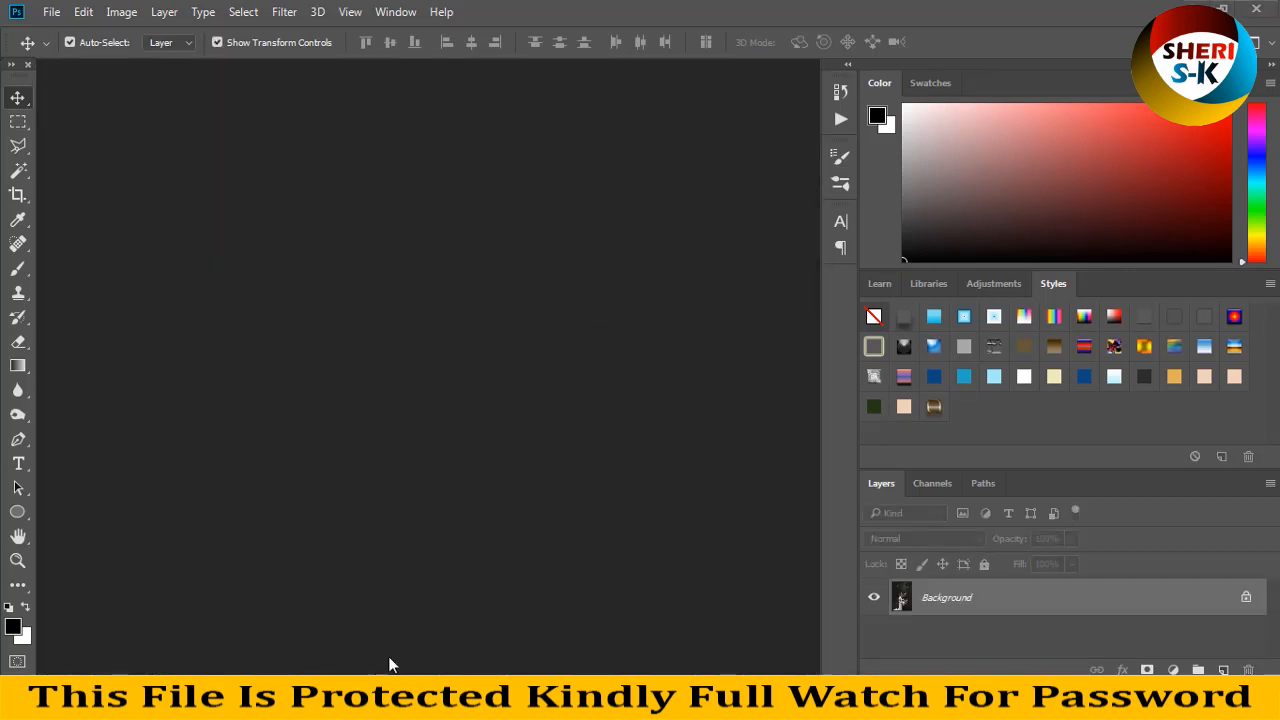
# - Switch to the 25-Colur psd folder and preview templates 18 and 17 in Windows Photo Viewer, closing the viewer
pyautogui.moveTo(373, 700)
pyautogui.click(455, 612)
pyautogui.click(857, 152)
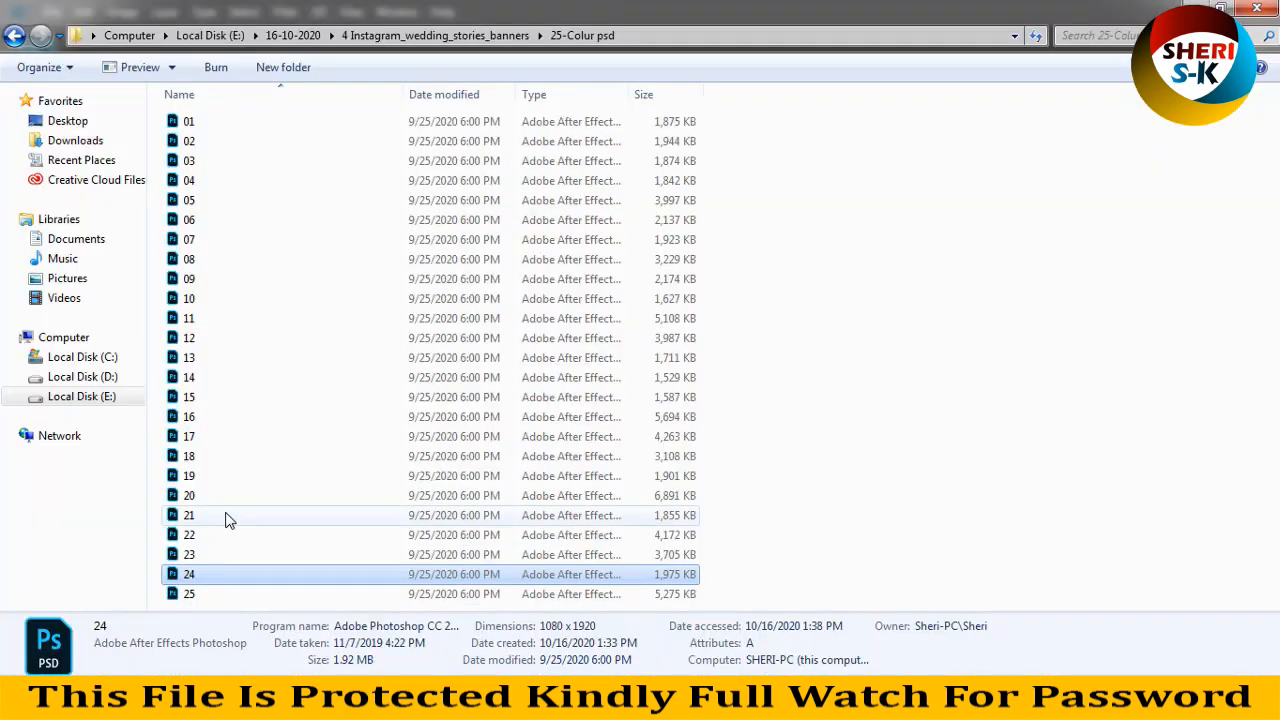
pyautogui.doubleClick(229, 480)
pyautogui.press('Left')
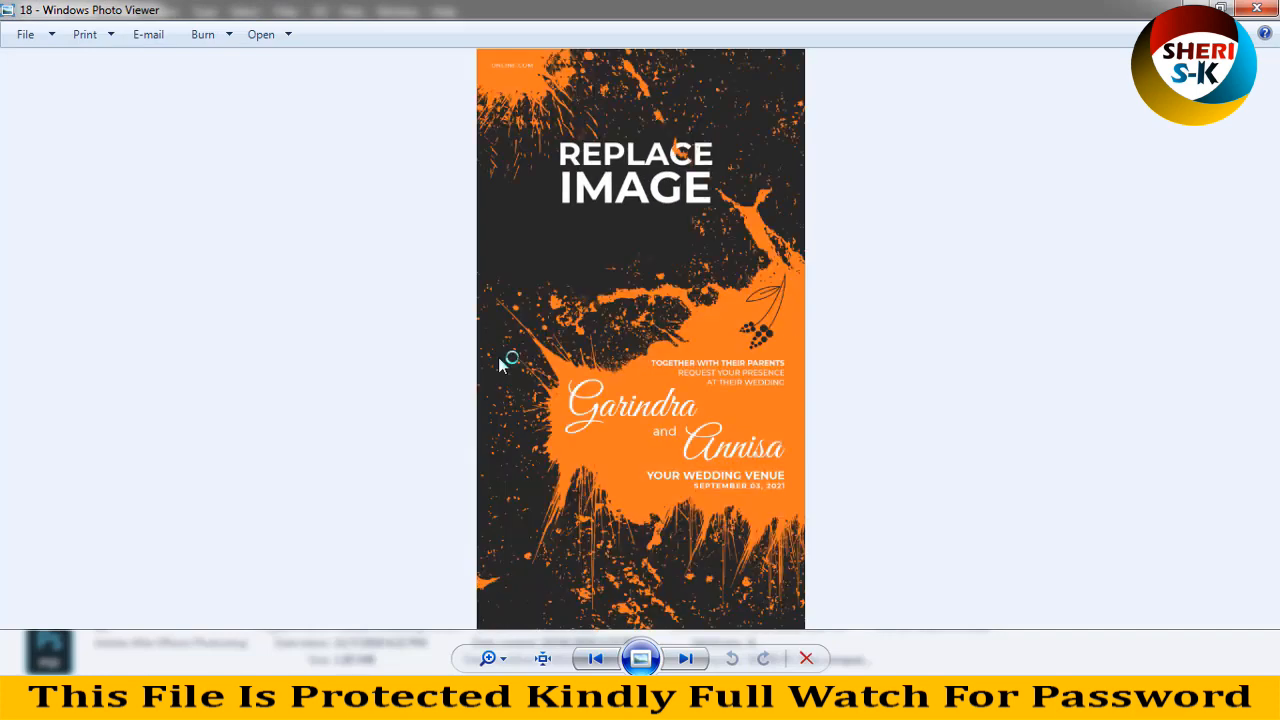
pyautogui.press('Left')
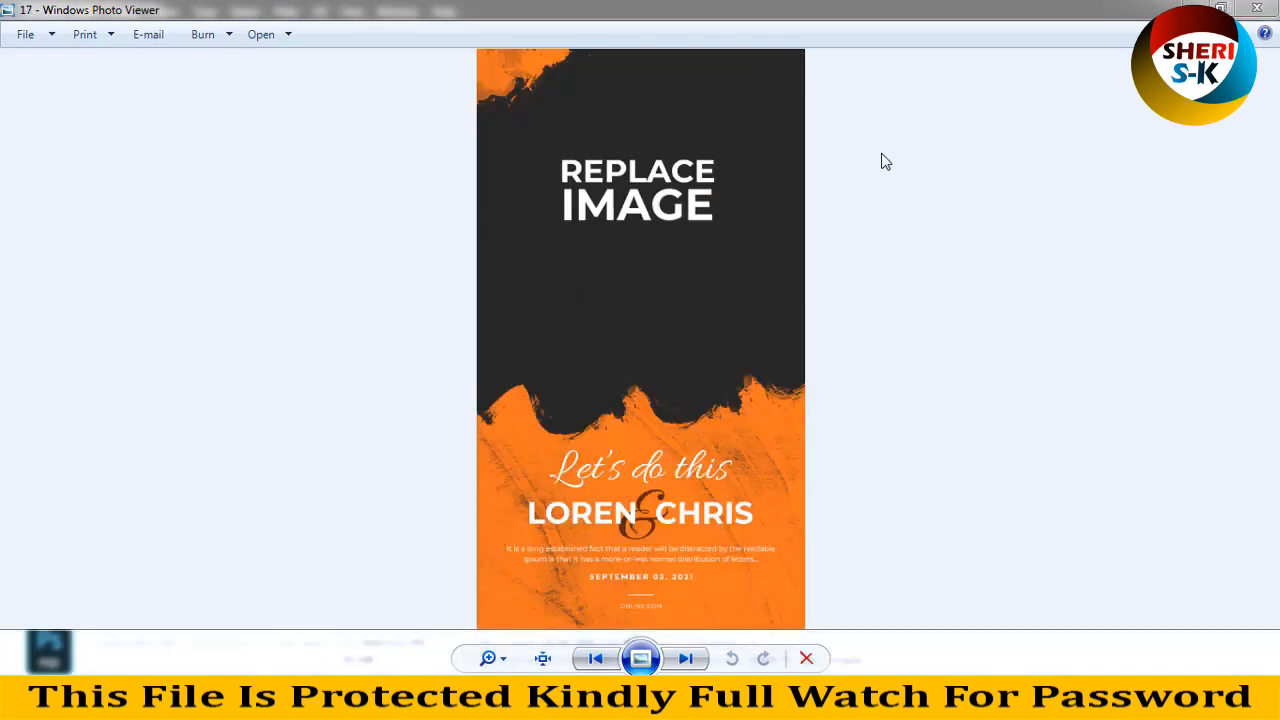
pyautogui.click(1240, 8)
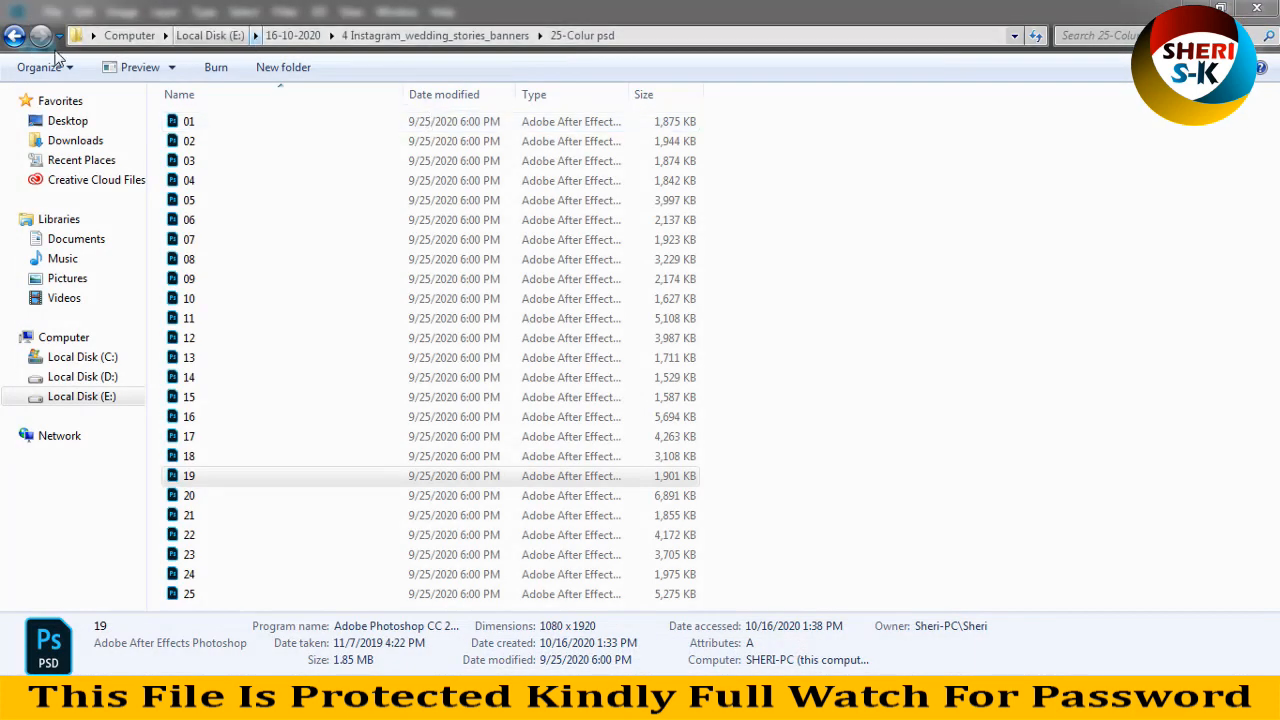
# - Open template 08 from the 25-Colur psd folder in Photoshop and open its Image smart object for editing
pyautogui.moveTo(193, 259); pyautogui.dragTo(389, 297)
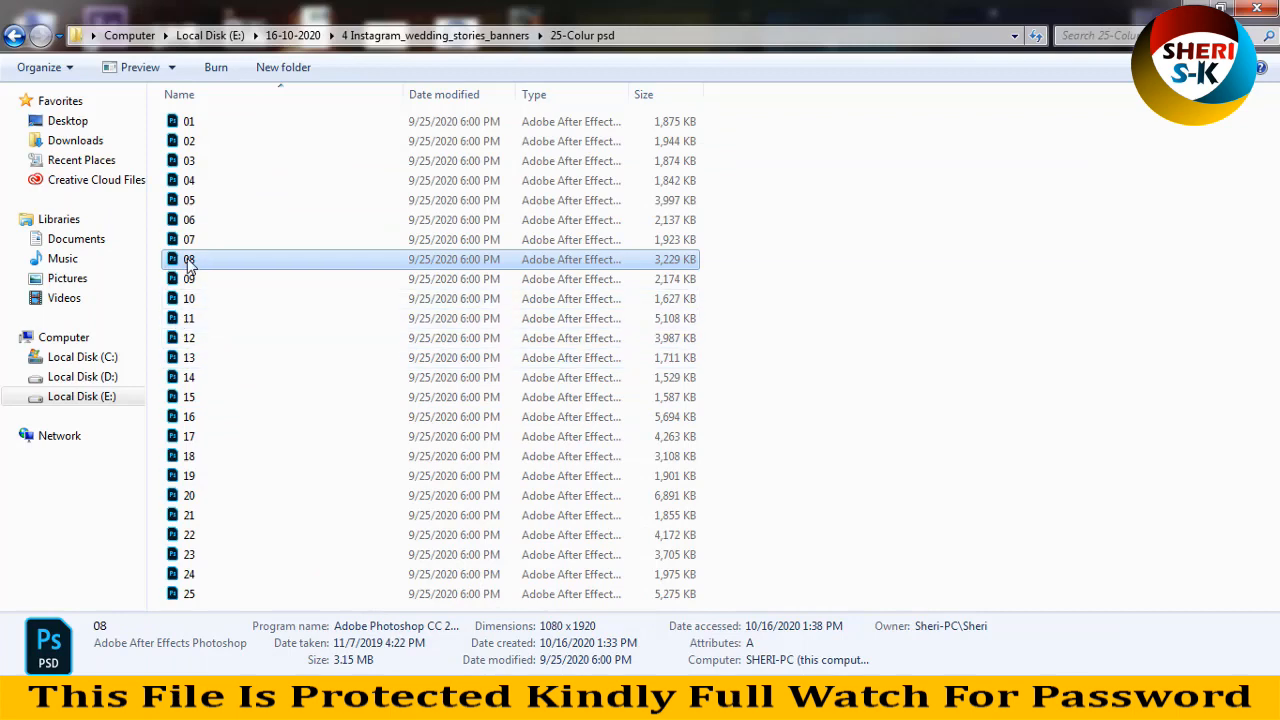
pyautogui.moveTo(190, 262); pyautogui.dragTo(187, 448)
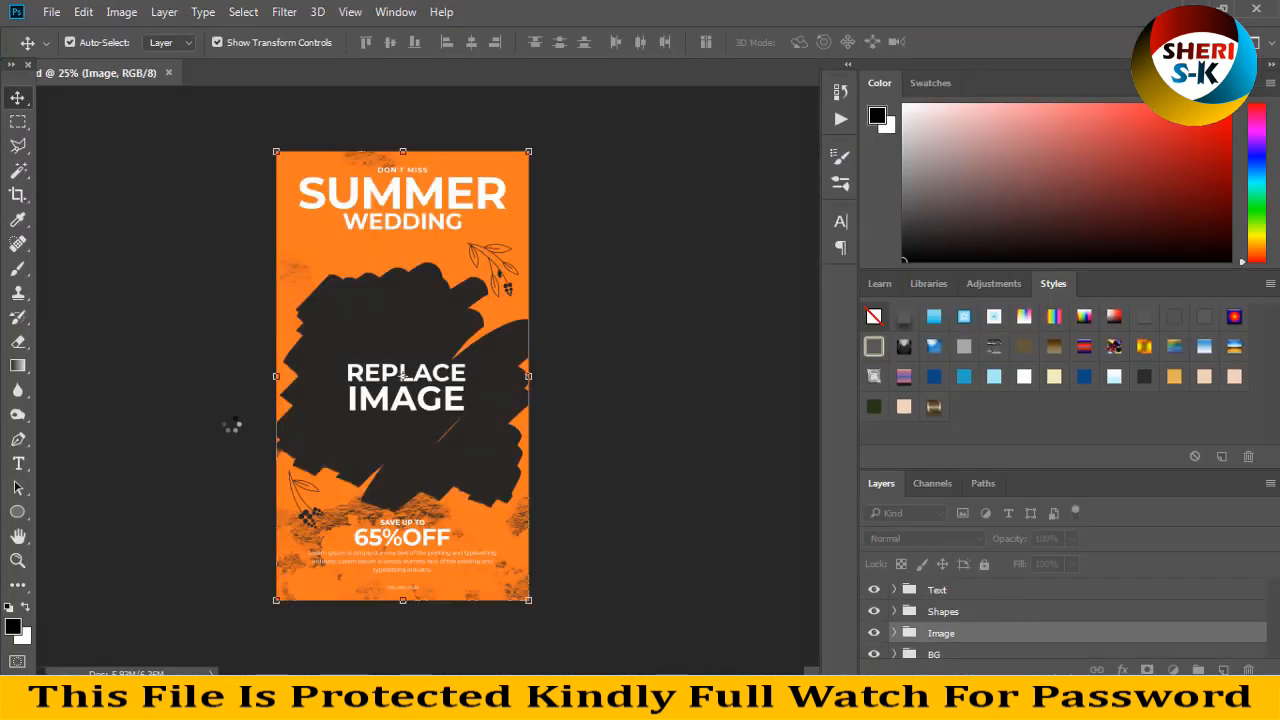
pyautogui.click(418, 338)
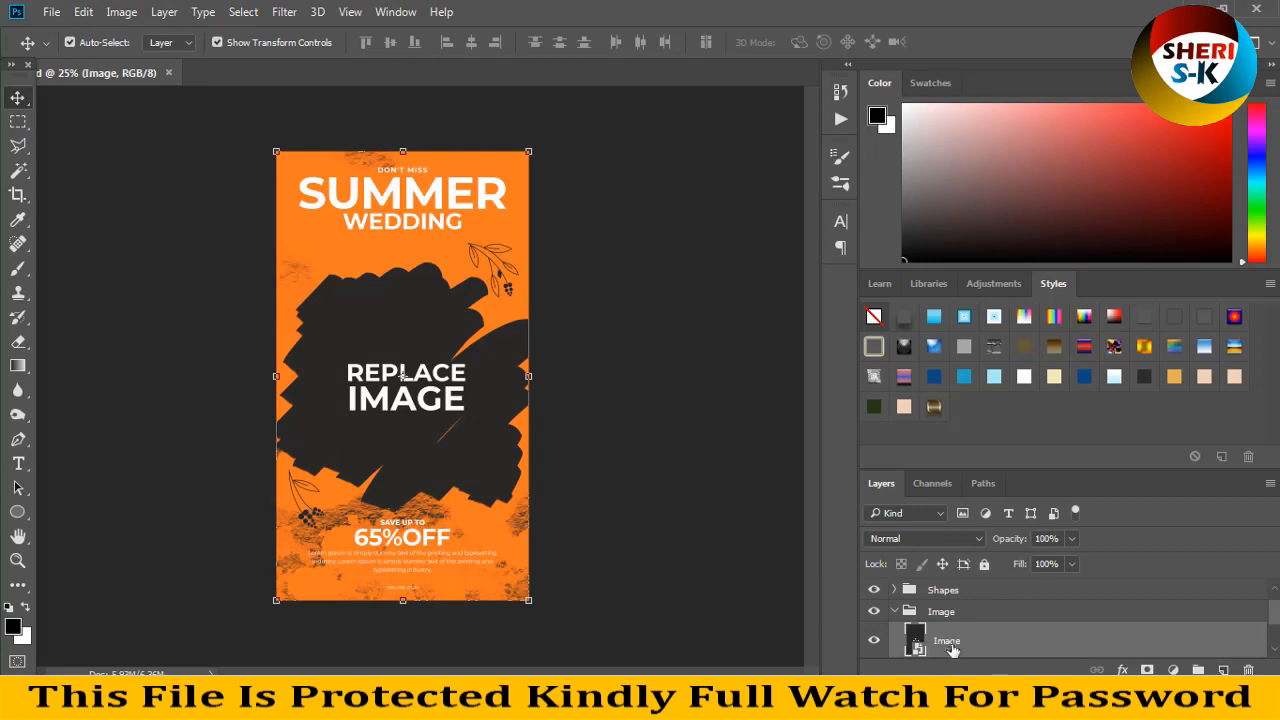
pyautogui.doubleClick(916, 645)
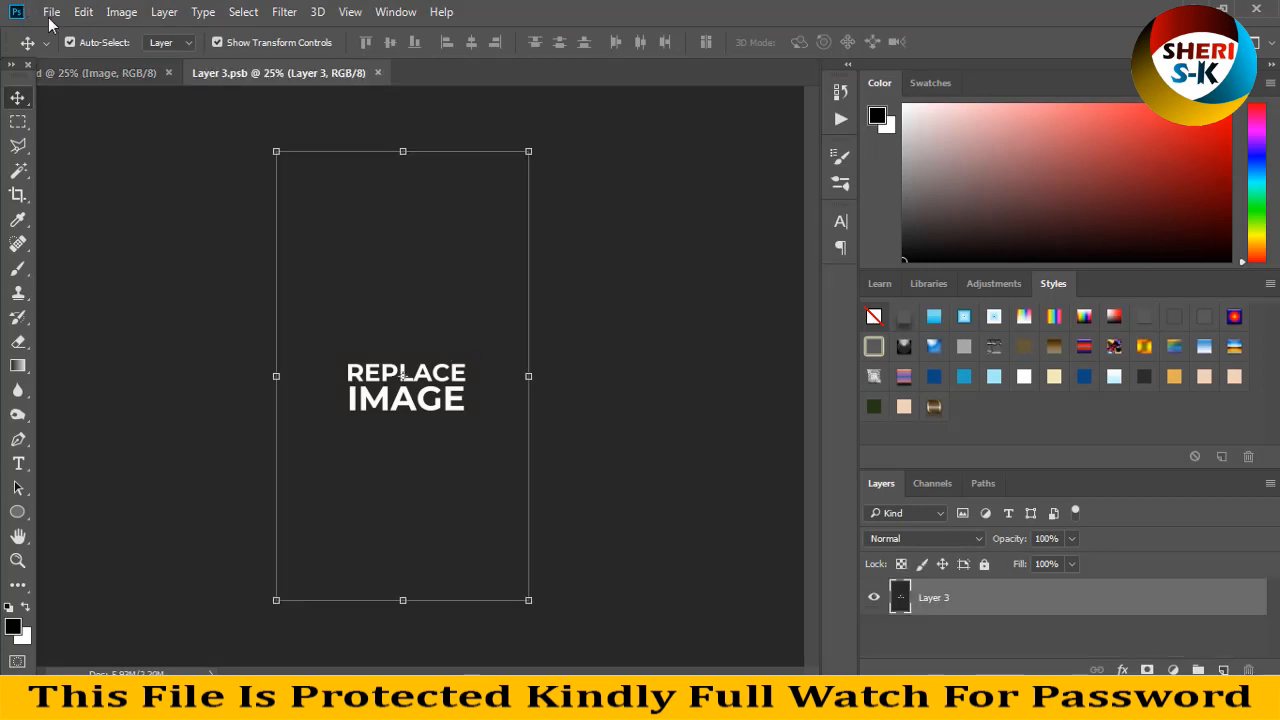
# - Open the photo of the bride walking arm in arm with a man and copy it into Layer 3.psb as a layer
pyautogui.click(50, 12)
pyautogui.click(67, 51)
pyautogui.click(335, 145)
pyautogui.doubleClick(335, 145)
pyautogui.moveTo(424, 74); pyautogui.dragTo(373, 189)
pyautogui.press('Escape')
pyautogui.click(699, 141)
# - Enlarge the photo beyond the canvas width and narrow it slightly, saving and closing Layer 3.psb
pyautogui.moveTo(397, 240); pyautogui.dragTo(700, 597)
pyautogui.moveTo(365, 467); pyautogui.dragTo(293, 457)
pyautogui.press('Return')
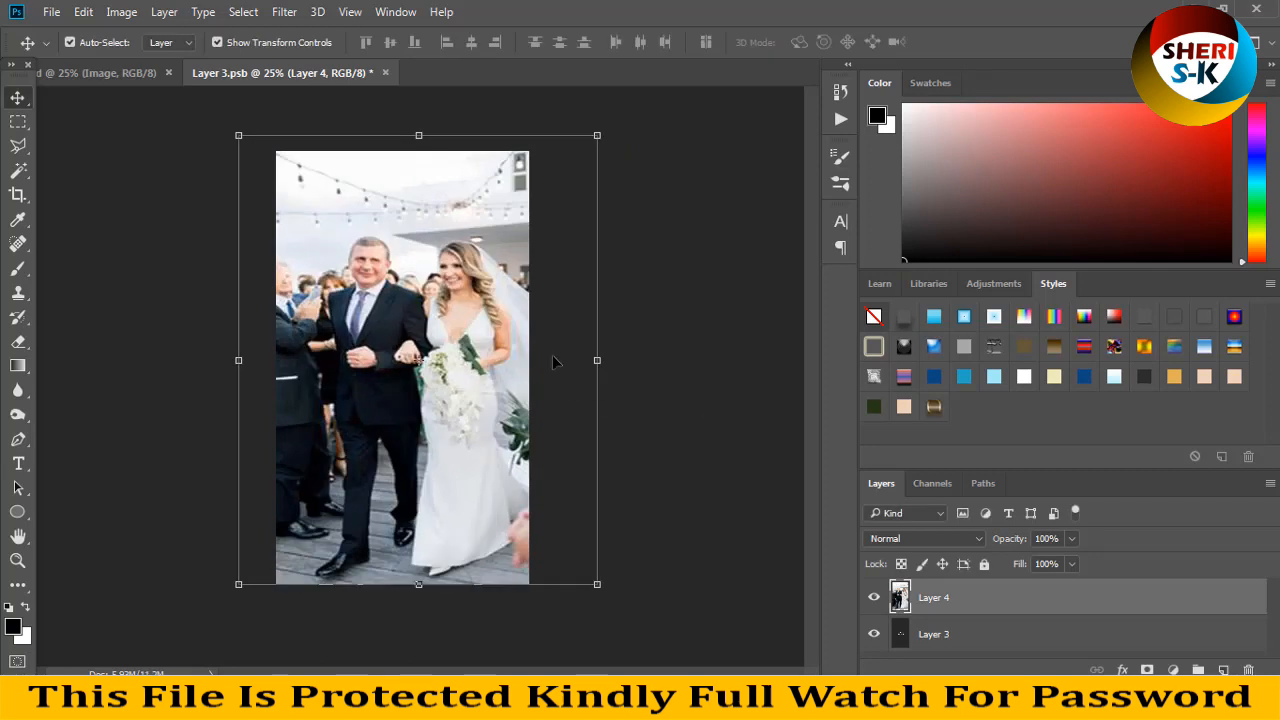
pyautogui.moveTo(605, 365); pyautogui.dragTo(574, 360)
pyautogui.press('Return')
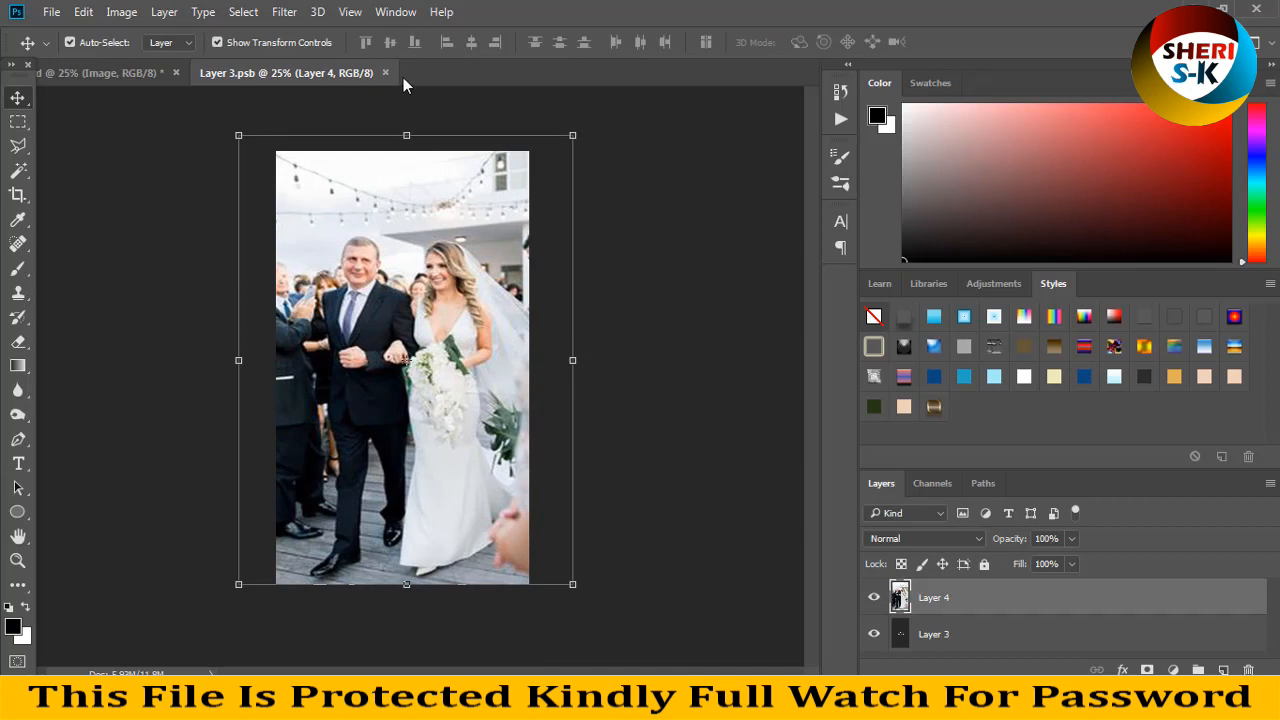
pyautogui.click(386, 73)
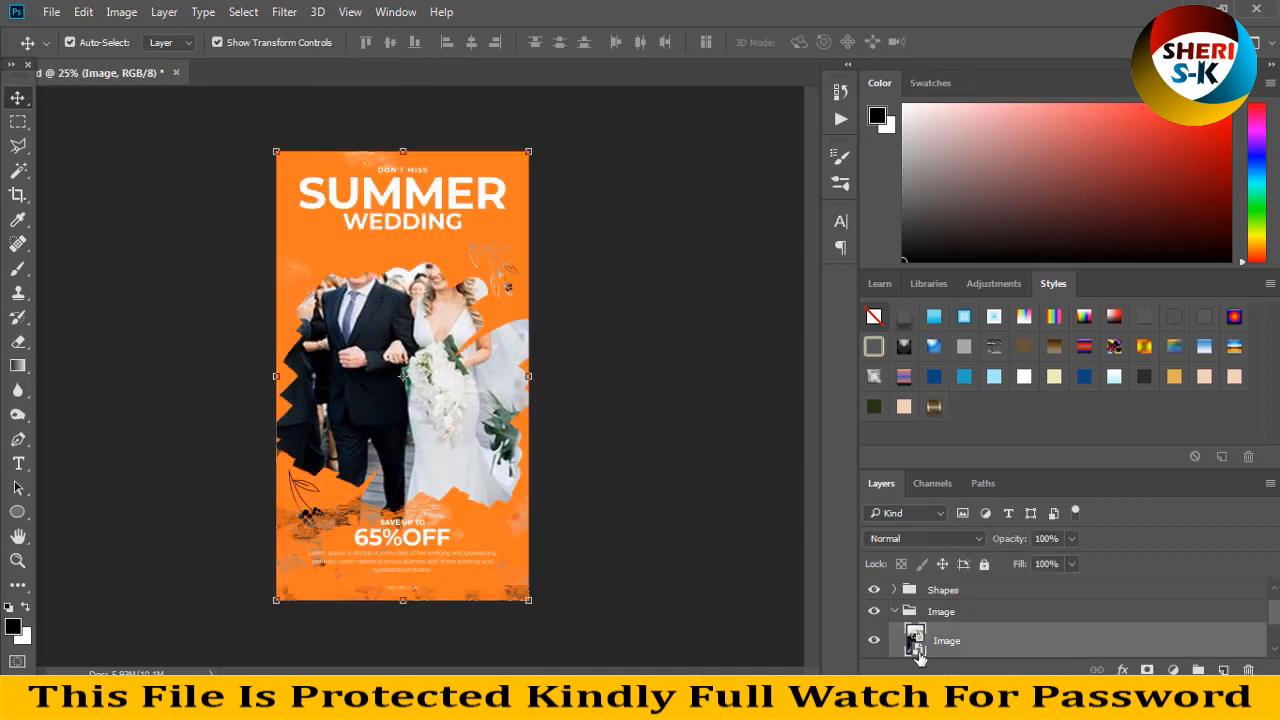
# - Reopen the Image smart object and float its window beside the Summer Wedding template
pyautogui.doubleClick(917, 650)
pyautogui.moveTo(290, 86); pyautogui.dragTo(847, 99)
pyautogui.moveTo(818, 196); pyautogui.dragTo(817, 207)
# - Nudge the photo straight down until both faces fit inside the template's brush shape, saving and closing Layer 3.psb
pyautogui.hotkey('shift', 'Down')
pyautogui.hotkey('shift', 'Down')
pyautogui.hotkey('shift', 'Down')
pyautogui.hotkey('shift', 'Down')
pyautogui.hotkey('shift', 'Down')
pyautogui.hotkey('shift', 'Down')
pyautogui.hotkey('shift', 'Down')
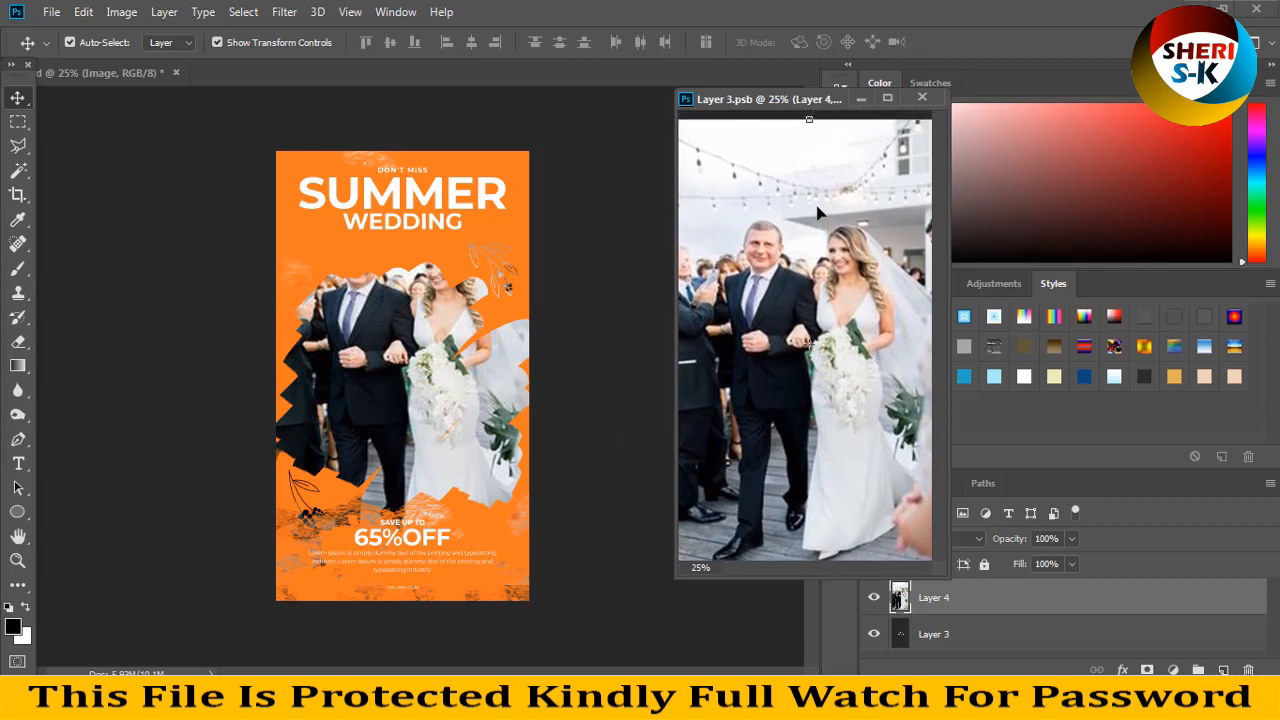
pyautogui.hotkey('ctrl', 's')
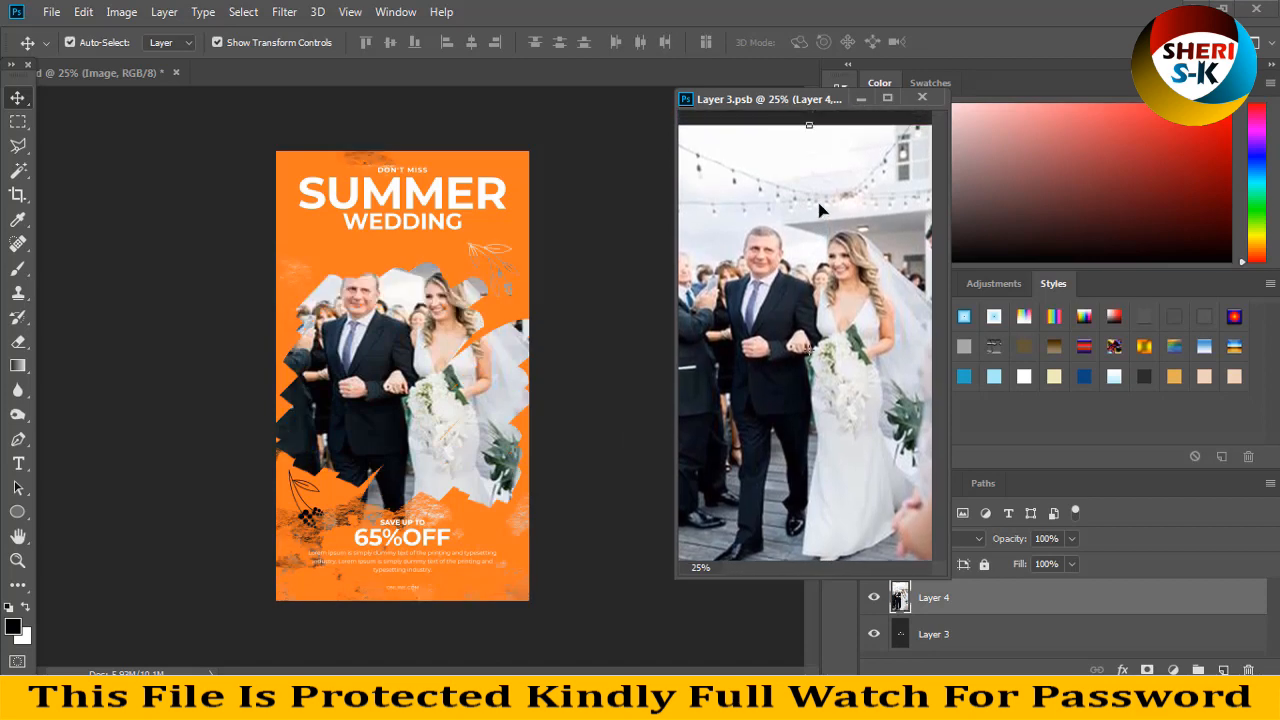
pyautogui.click(468, 233)
pyautogui.click(922, 97)
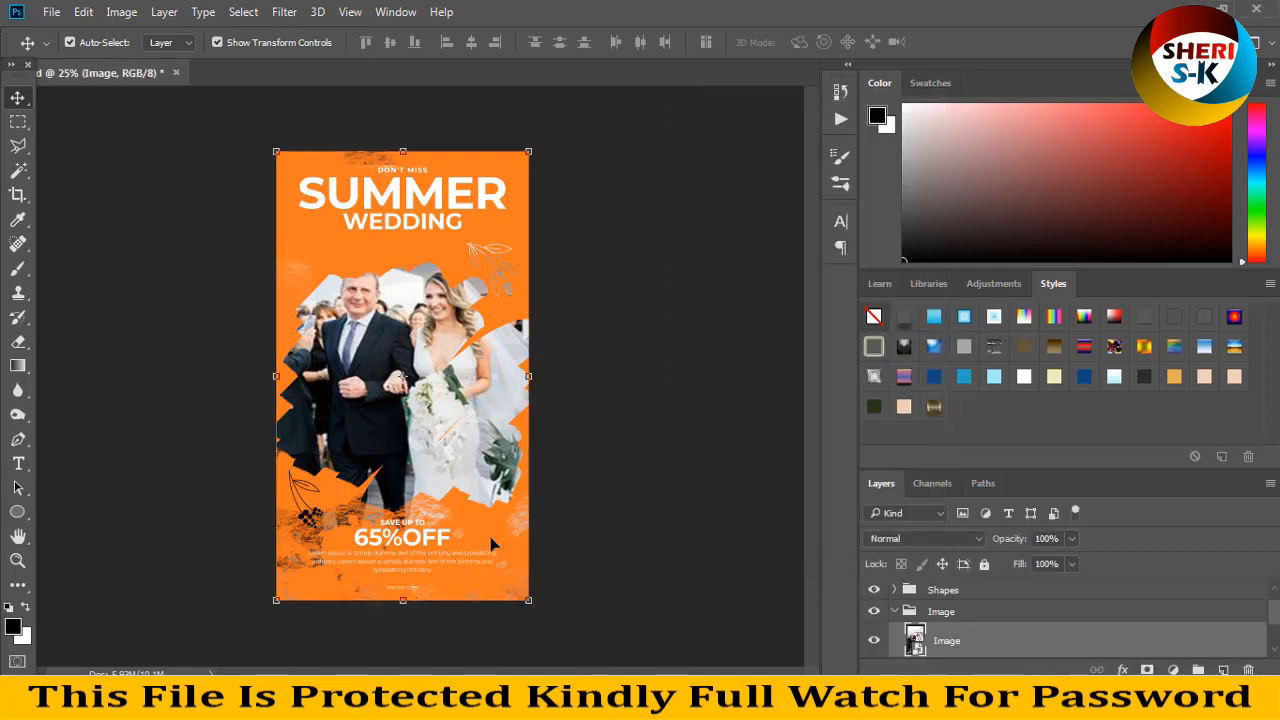
# - Apply a black (#000000) color overlay at 100% opacity to the orange background shape, Layer 2, in the Summer Wedding template
pyautogui.click(458, 557)
pyautogui.click(1122, 669)
pyautogui.click(1150, 571)
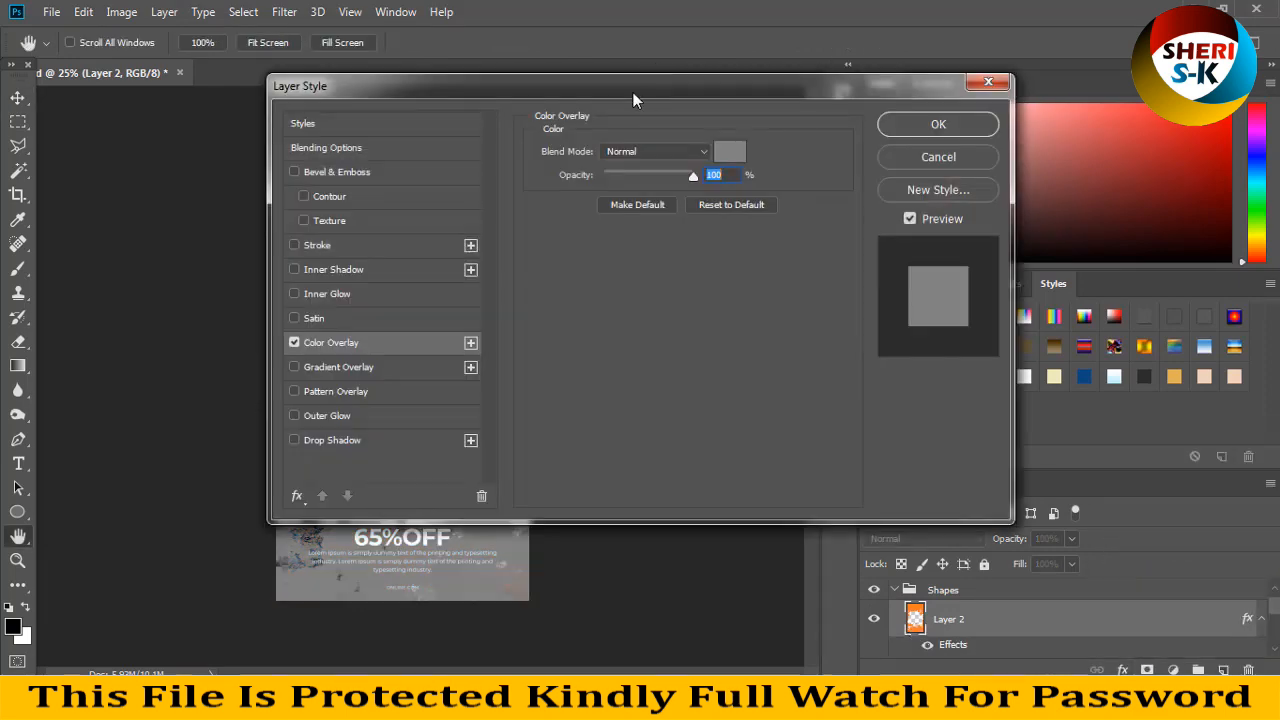
pyautogui.moveTo(633, 92); pyautogui.dragTo(905, 95)
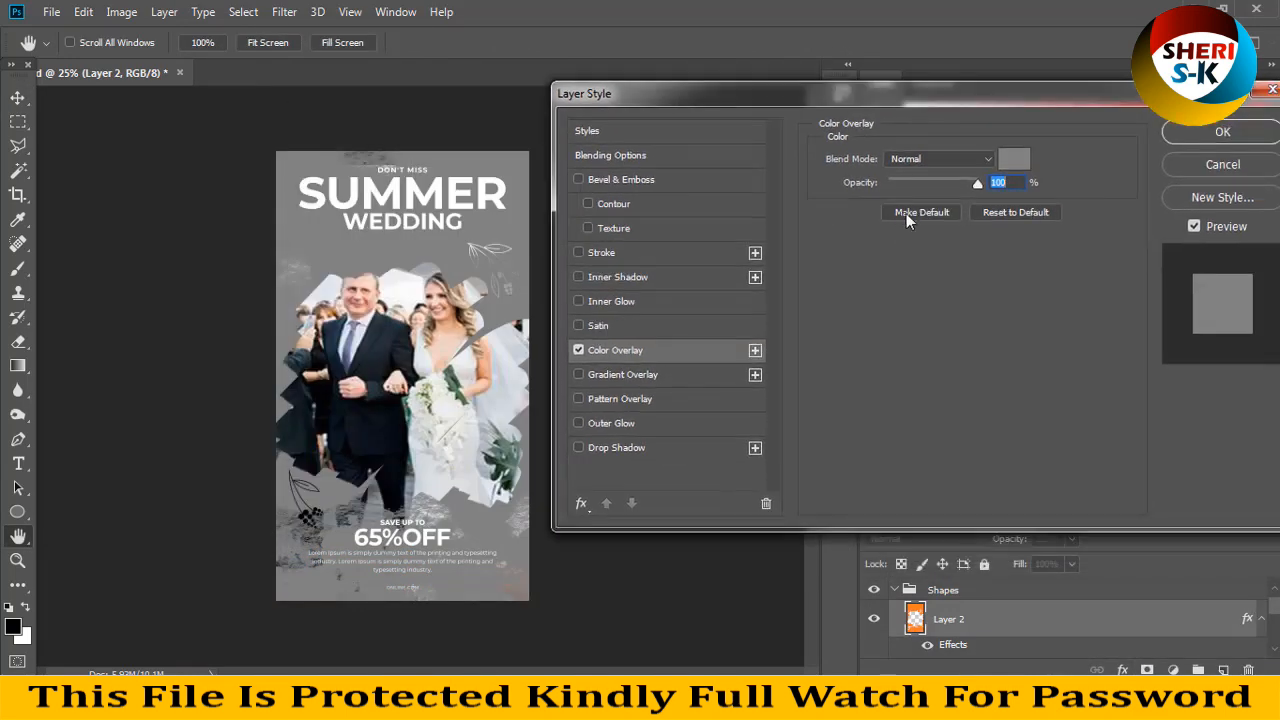
pyautogui.click(1007, 161)
pyautogui.moveTo(843, 251); pyautogui.dragTo(700, 443)
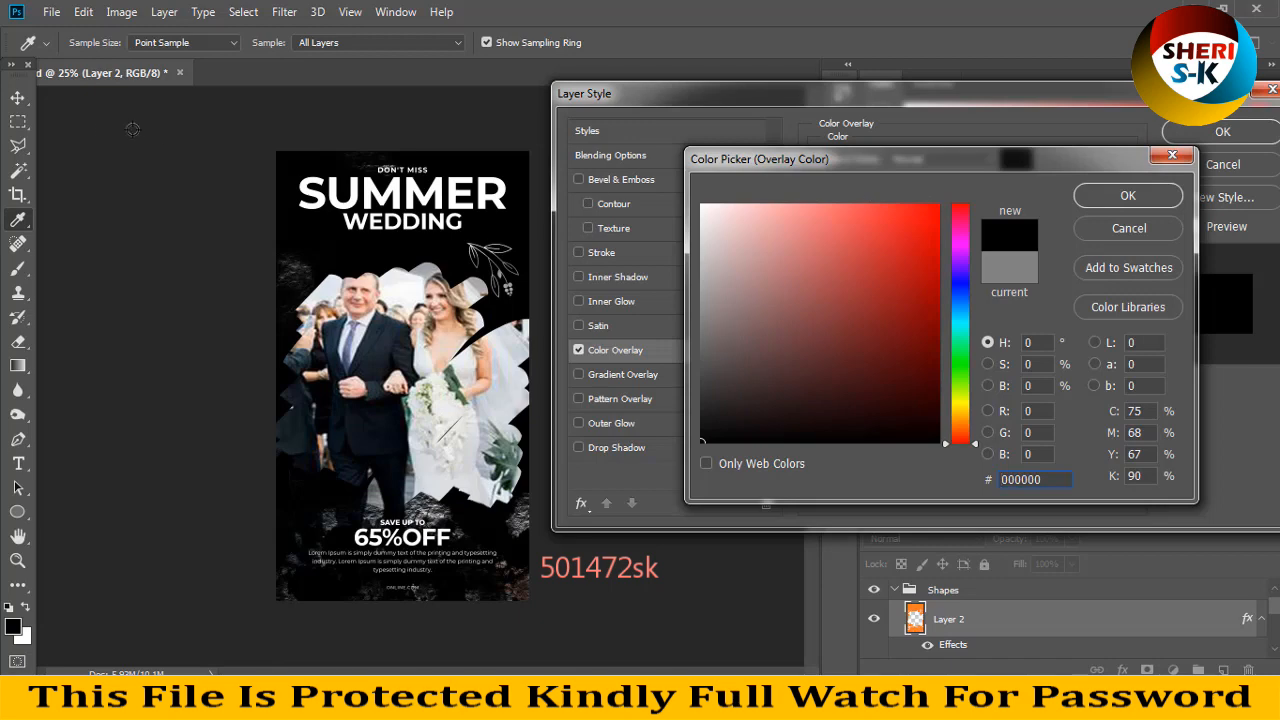
pyautogui.click(1127, 196)
pyautogui.click(1222, 131)
pyautogui.press('v')
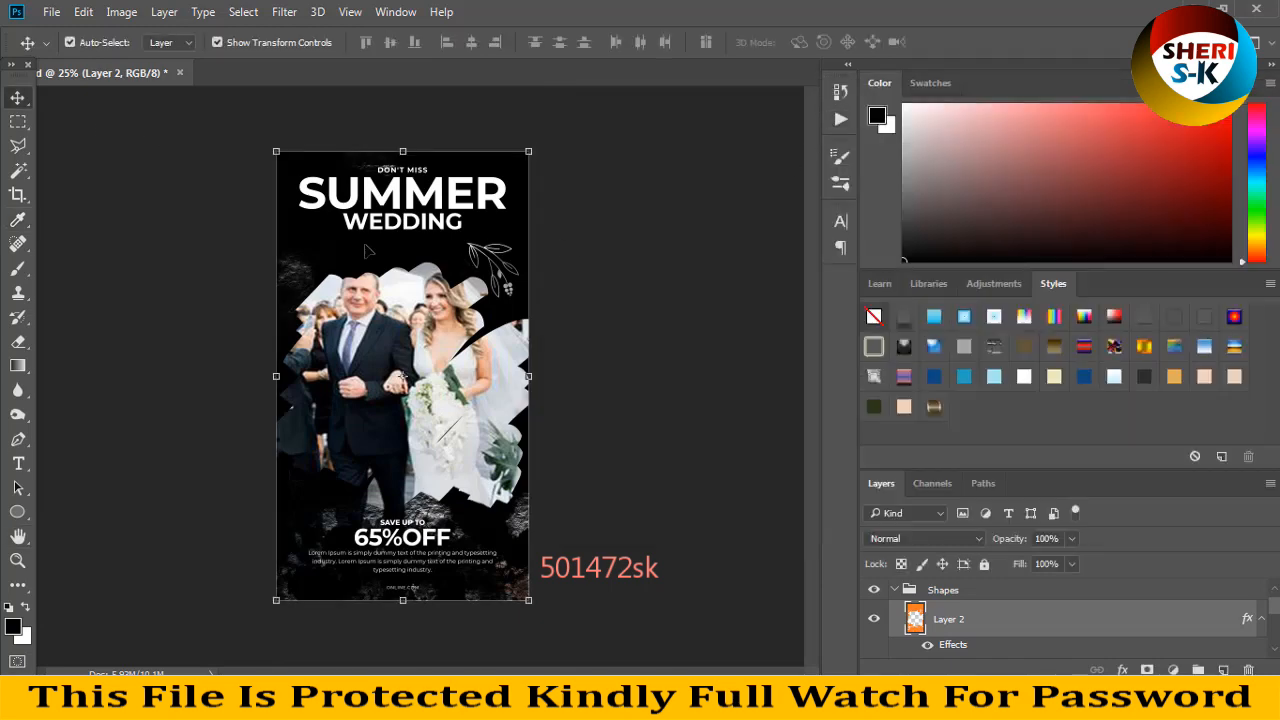
# - Close 08.psd without saving and open template 01 from the 25-Black & White psd folder
pyautogui.click(180, 73)
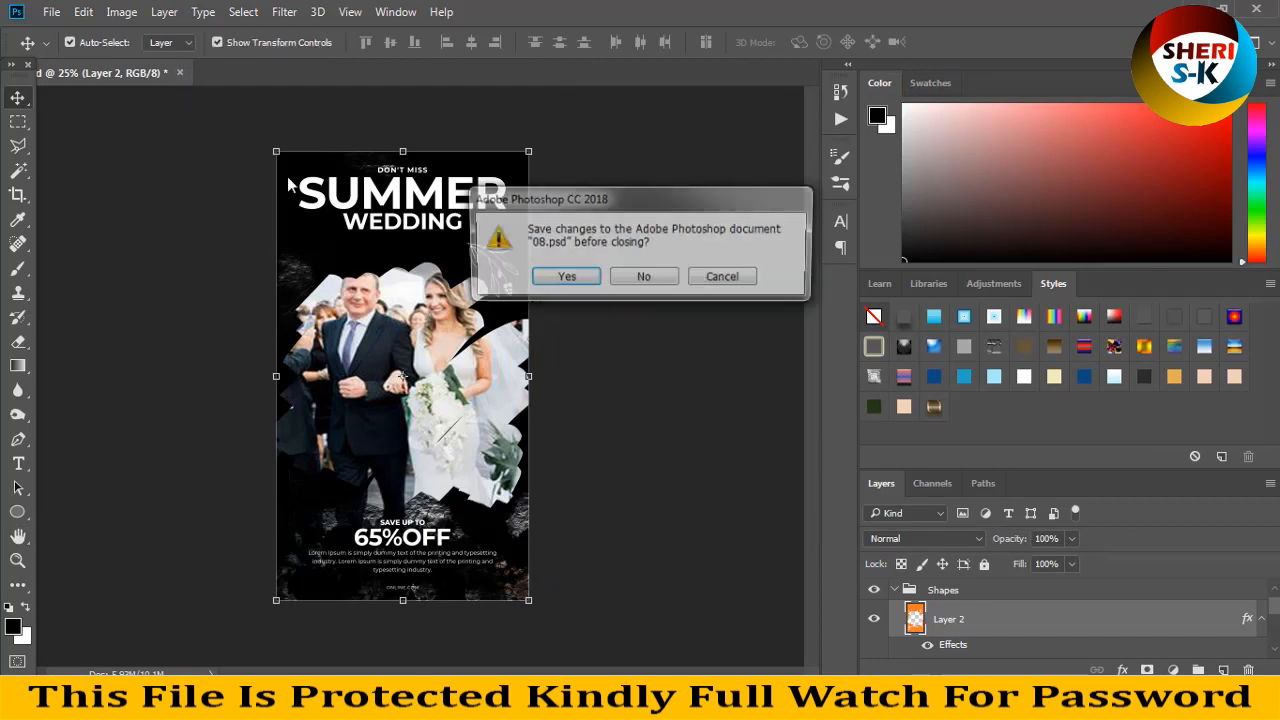
pyautogui.click(645, 282)
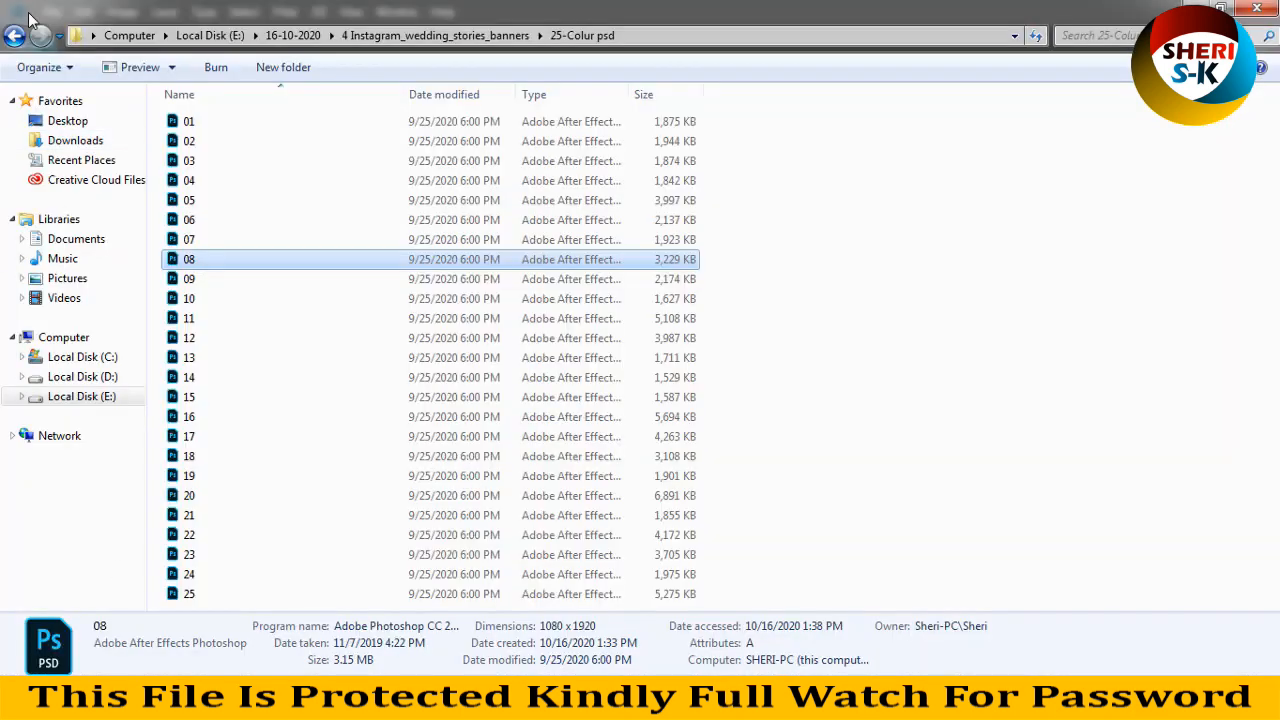
pyautogui.click(12, 38)
pyautogui.doubleClick(203, 151)
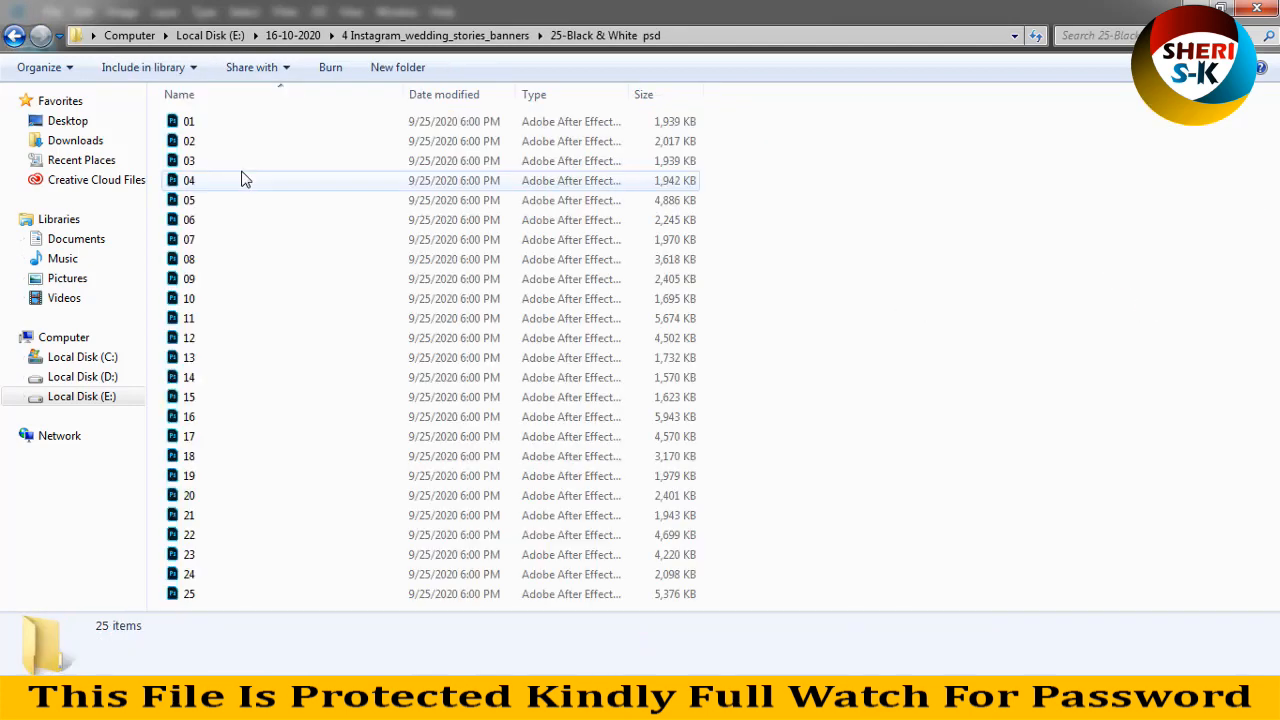
pyautogui.doubleClick(205, 123)
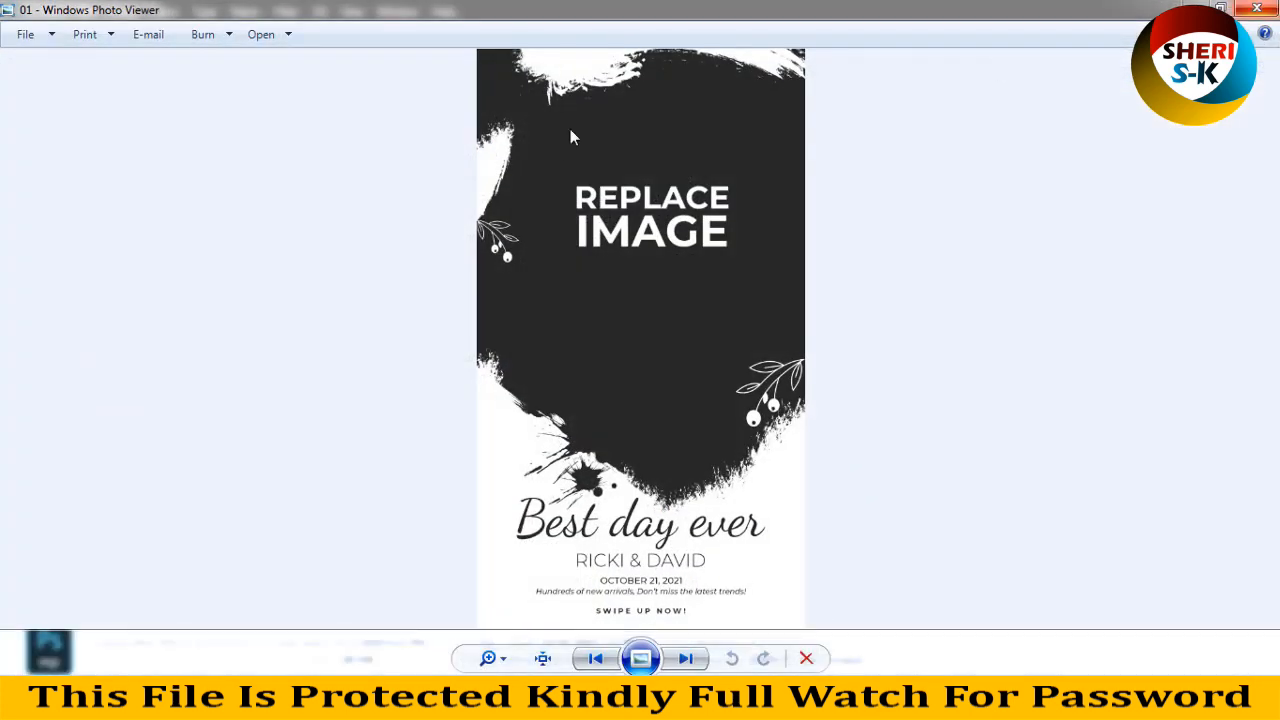
pyautogui.click(1258, 9)
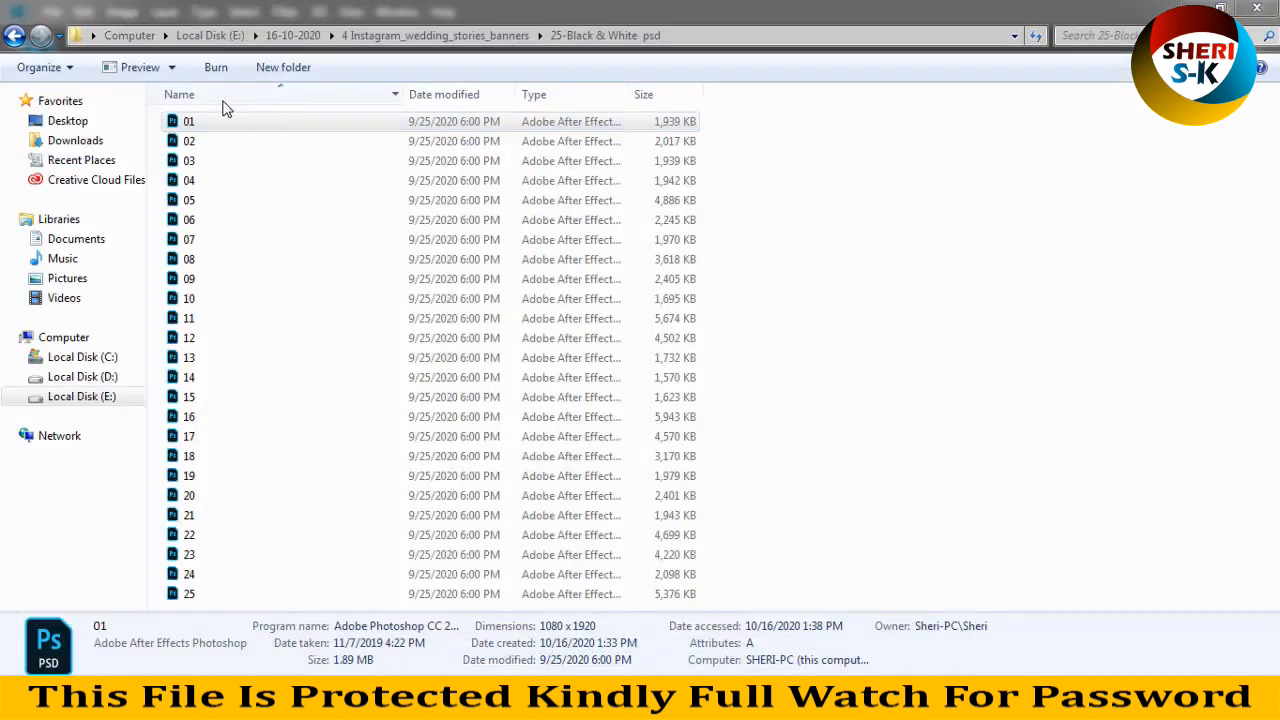
pyautogui.moveTo(173, 127); pyautogui.dragTo(442, 183)
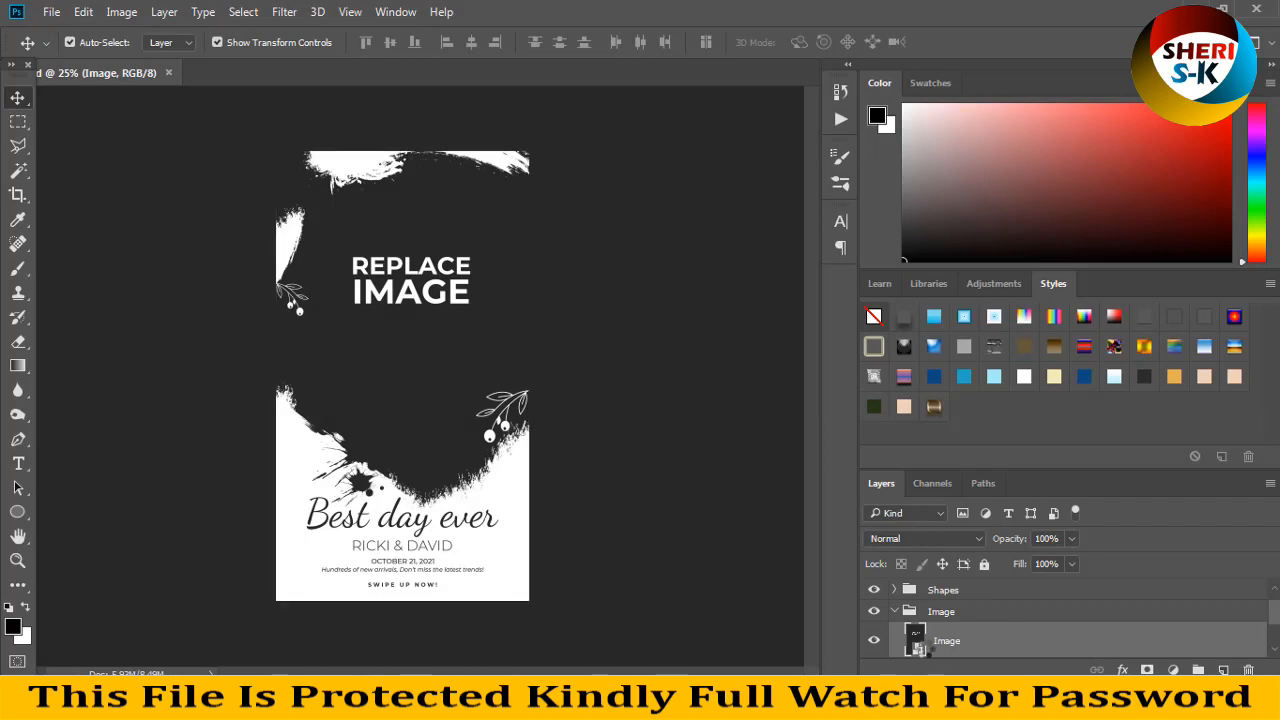
# - Open the Image smart object and copy the photo 1.jpg into Layer 31.psb as a layer, closing the photo
pyautogui.doubleClick(918, 645)
pyautogui.click(50, 10)
pyautogui.click(62, 48)
pyautogui.doubleClick(245, 180)
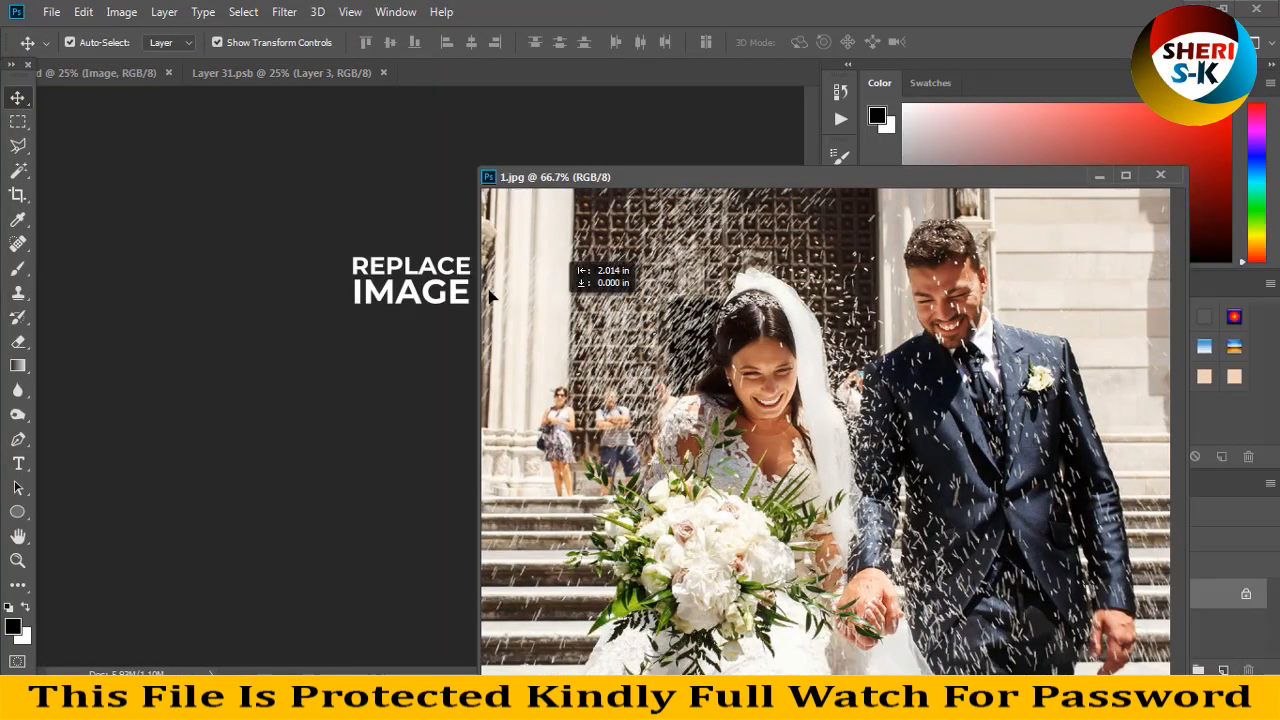
pyautogui.click(351, 288)
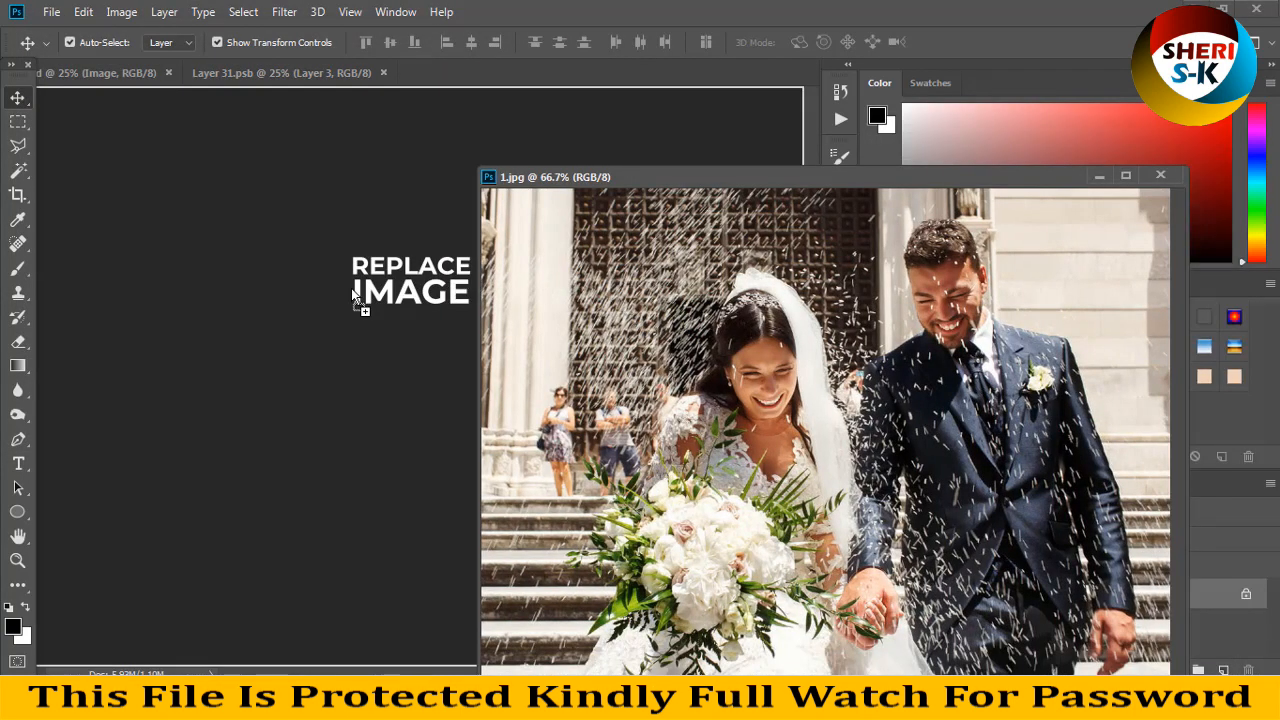
pyautogui.click(1158, 178)
# - Float Layer 31.psb beside the Best day ever template, shift the photo slightly on the canvas and save
pyautogui.moveTo(277, 72); pyautogui.dragTo(671, 168)
pyautogui.moveTo(752, 332); pyautogui.dragTo(731, 322)
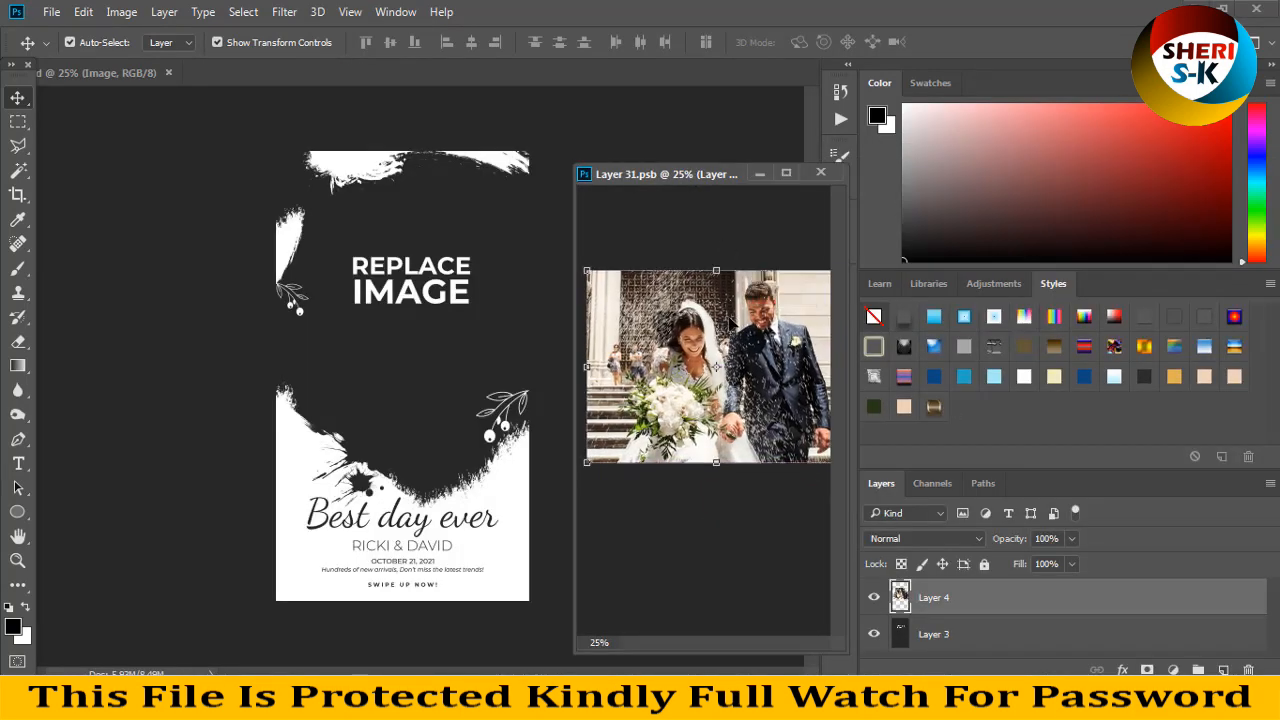
pyautogui.hotkey('ctrl', 's')
# - Scale the photo to about 241% so it covers the canvas, frame the couple, and save and close Layer 31.psb
pyautogui.hotkey('ctrl', '-')
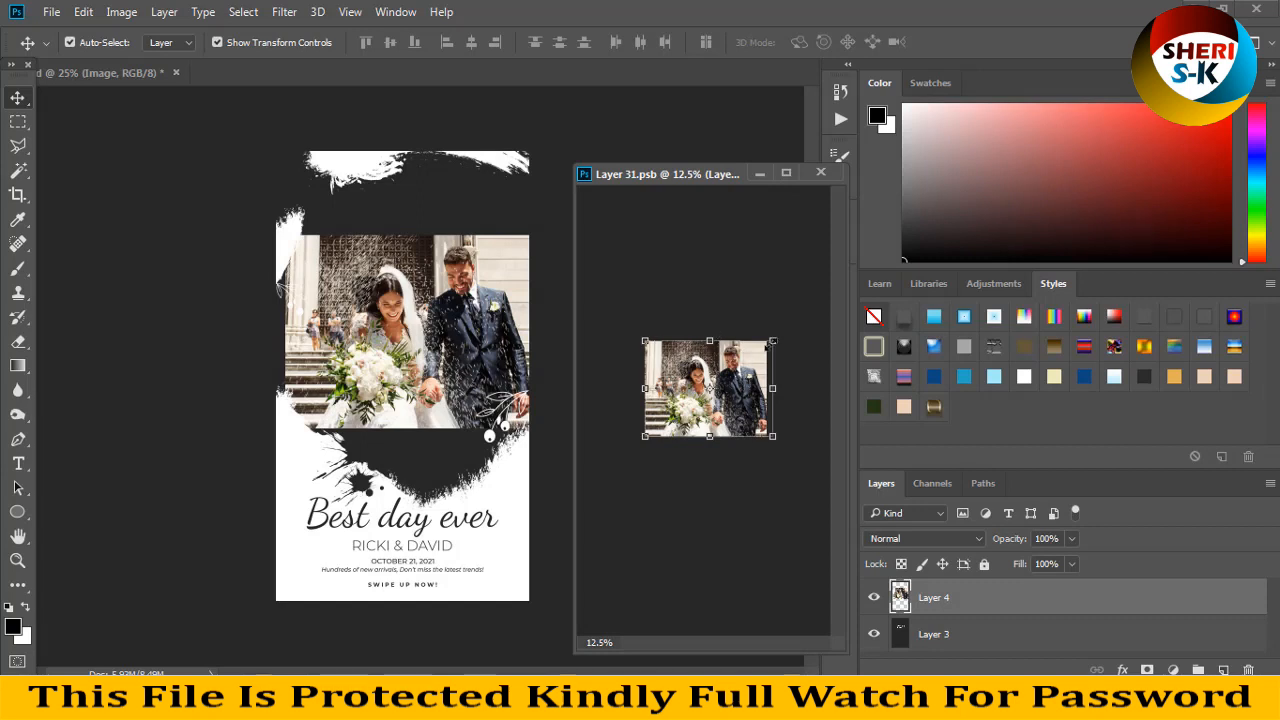
pyautogui.moveTo(772, 341); pyautogui.dragTo(884, 256)
pyautogui.moveTo(644, 436); pyautogui.dragTo(579, 486)
pyautogui.moveTo(724, 434); pyautogui.dragTo(686, 452)
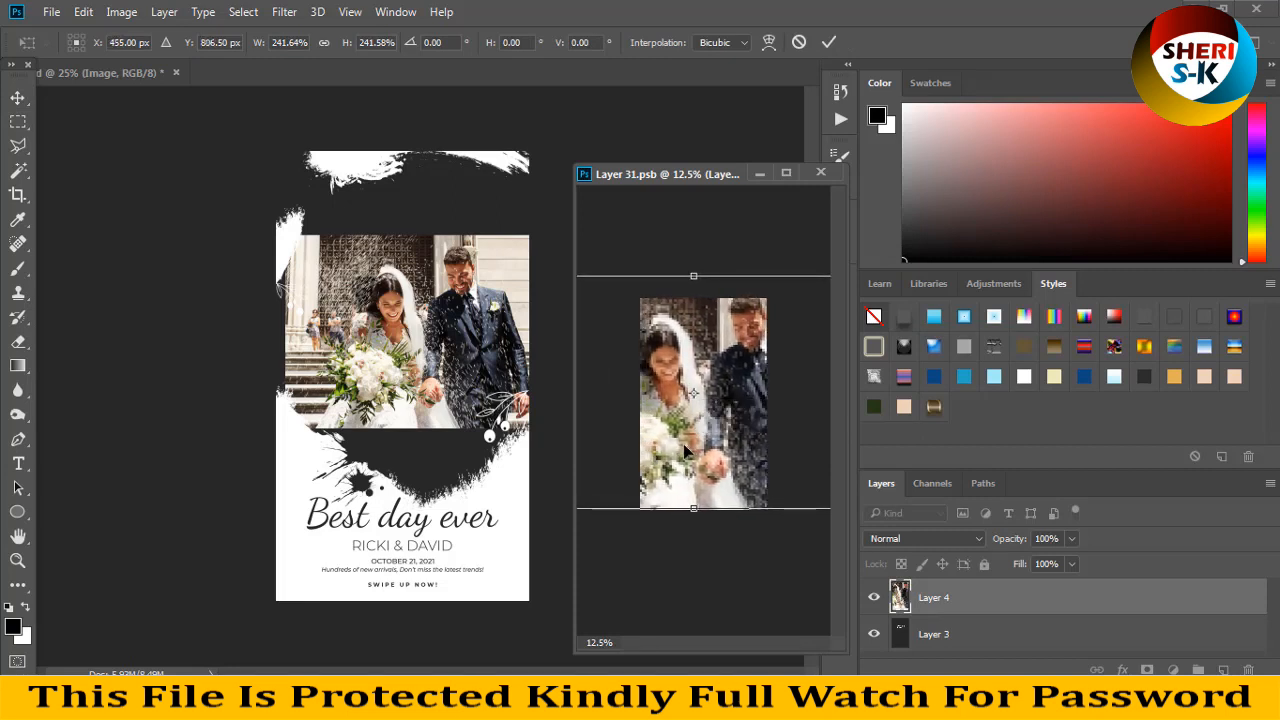
pyautogui.press('Return')
pyautogui.hotkey('ctrl', 's')
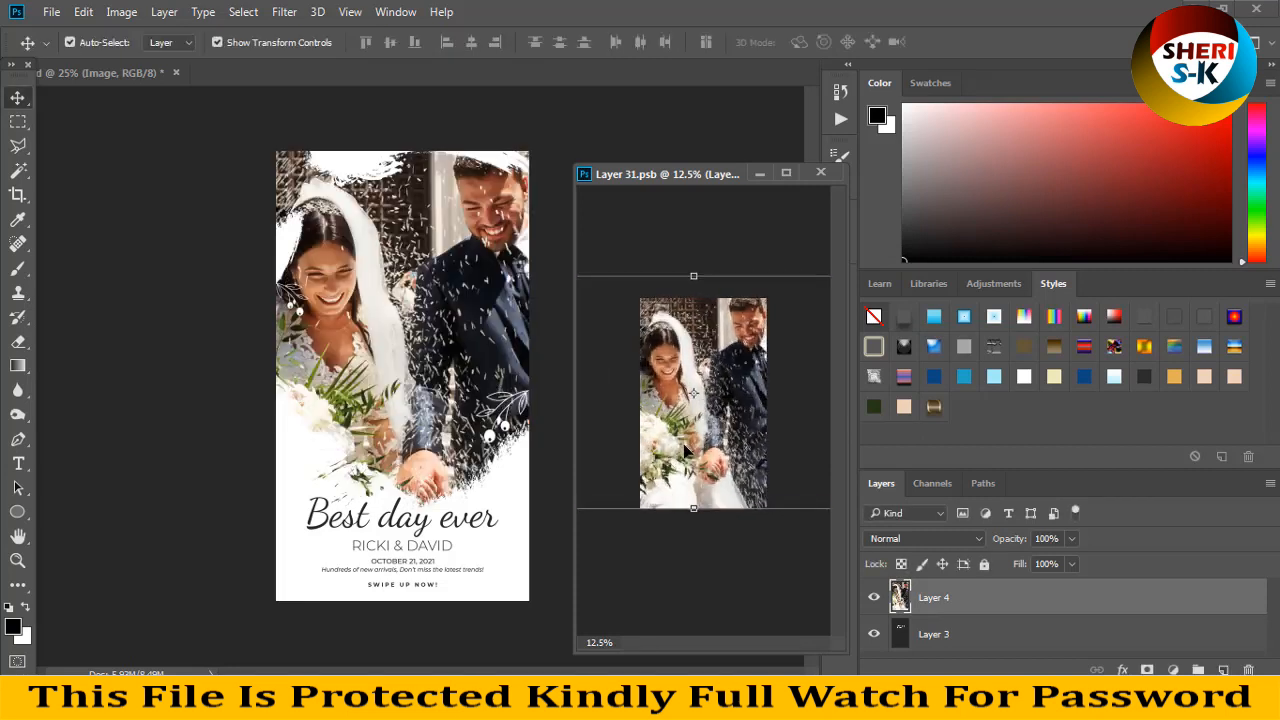
pyautogui.click(821, 172)
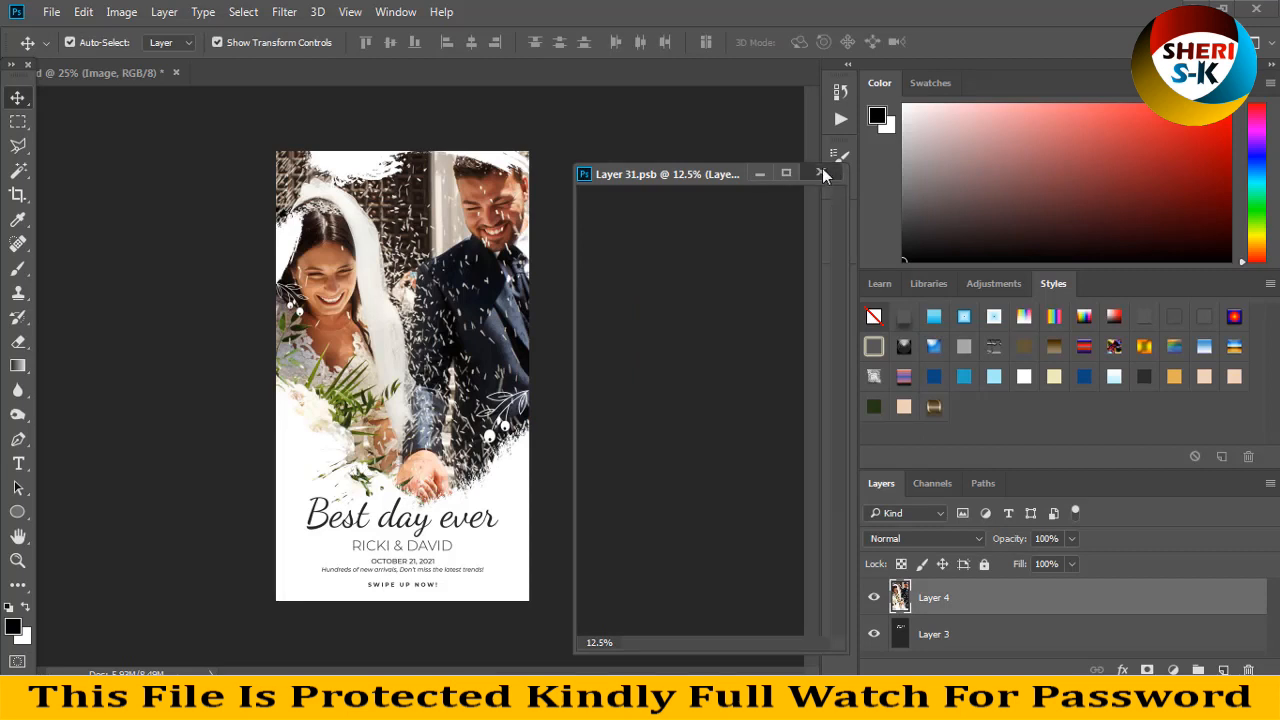
# - Try a gradient overlay on the template's white background shape, Layer 2, keeping the dialog clear of the artwork
pyautogui.click(493, 508)
pyautogui.click(598, 515)
pyautogui.click(528, 490)
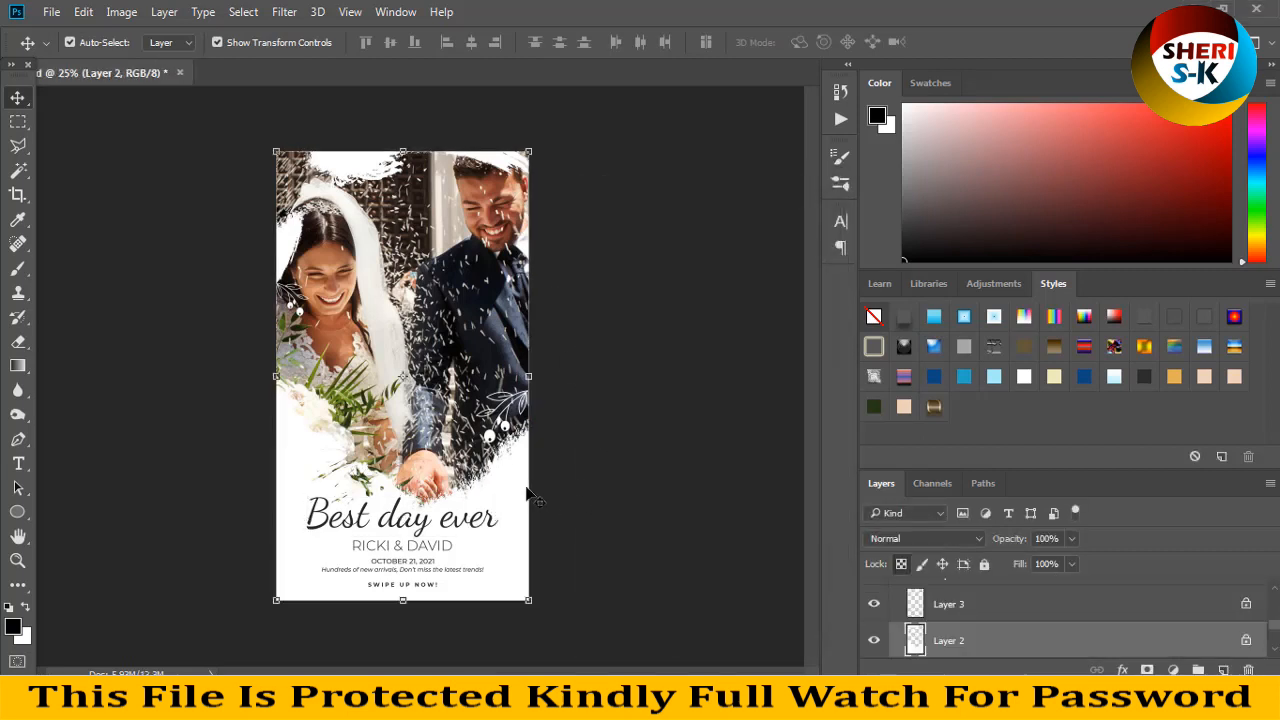
pyautogui.scroll(-1, 953, 640)
pyautogui.click(1122, 669)
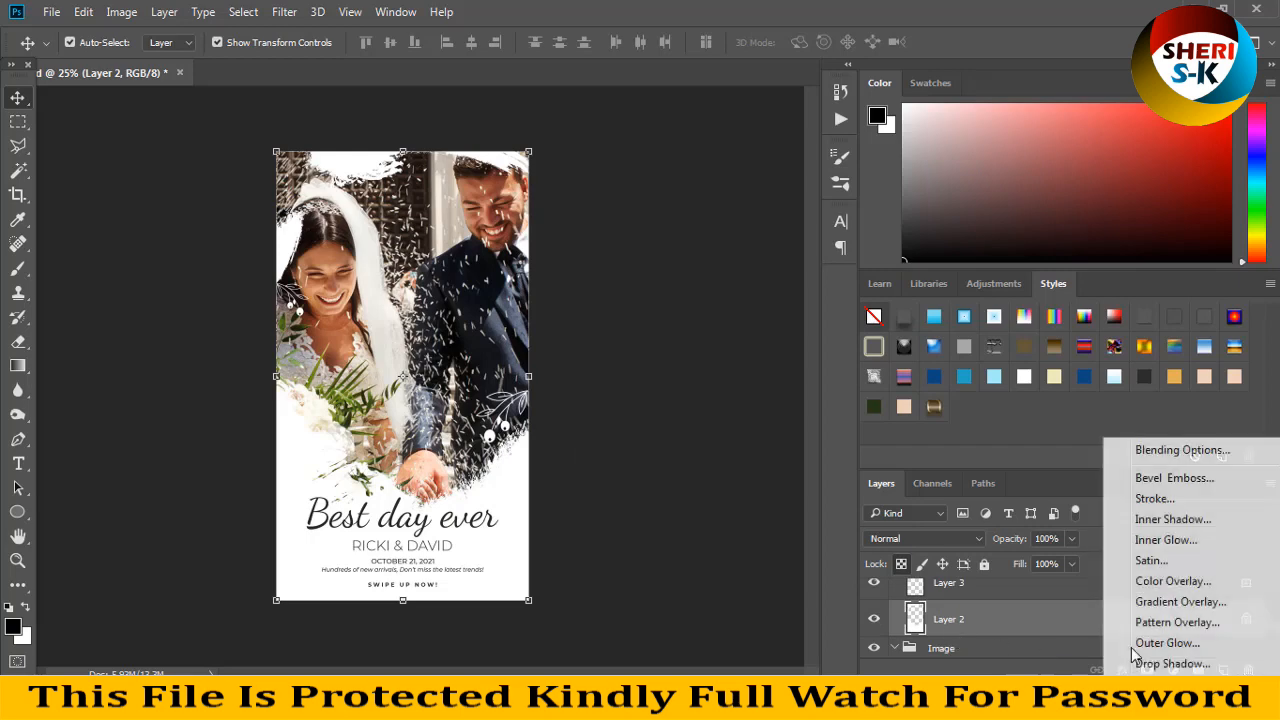
pyautogui.click(1153, 601)
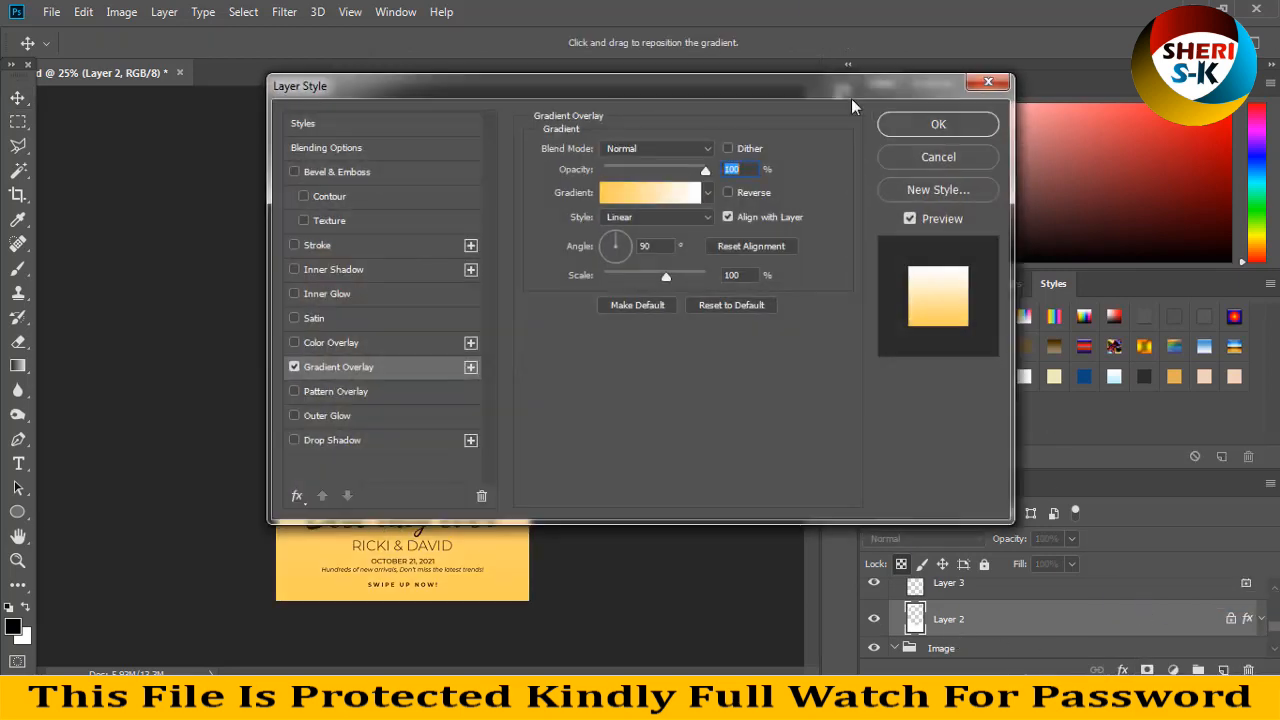
pyautogui.moveTo(735, 113); pyautogui.dragTo(1047, 165)
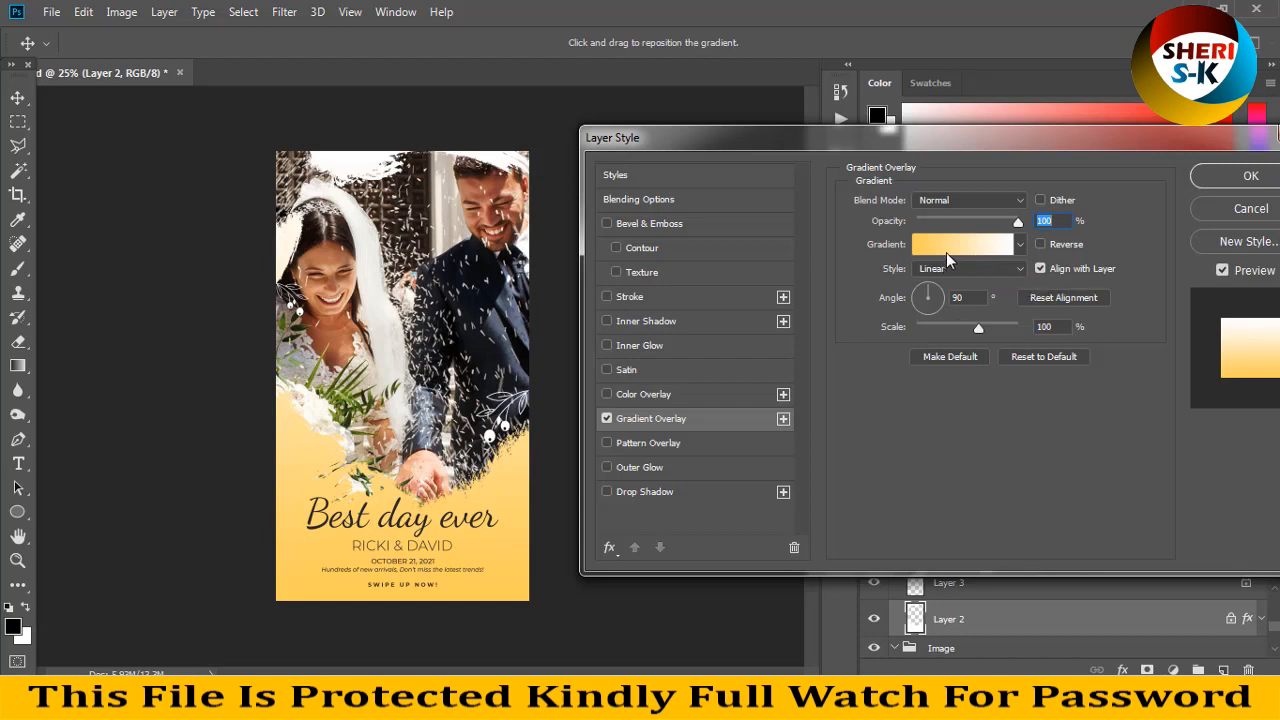
# - Try several gradient presets for the Layer 2 overlay, ending with a silver-grey one, and leave the layer style settings
pyautogui.click(1020, 245)
pyautogui.click(917, 354)
pyautogui.click(922, 318)
pyautogui.click(918, 293)
pyautogui.click(838, 319)
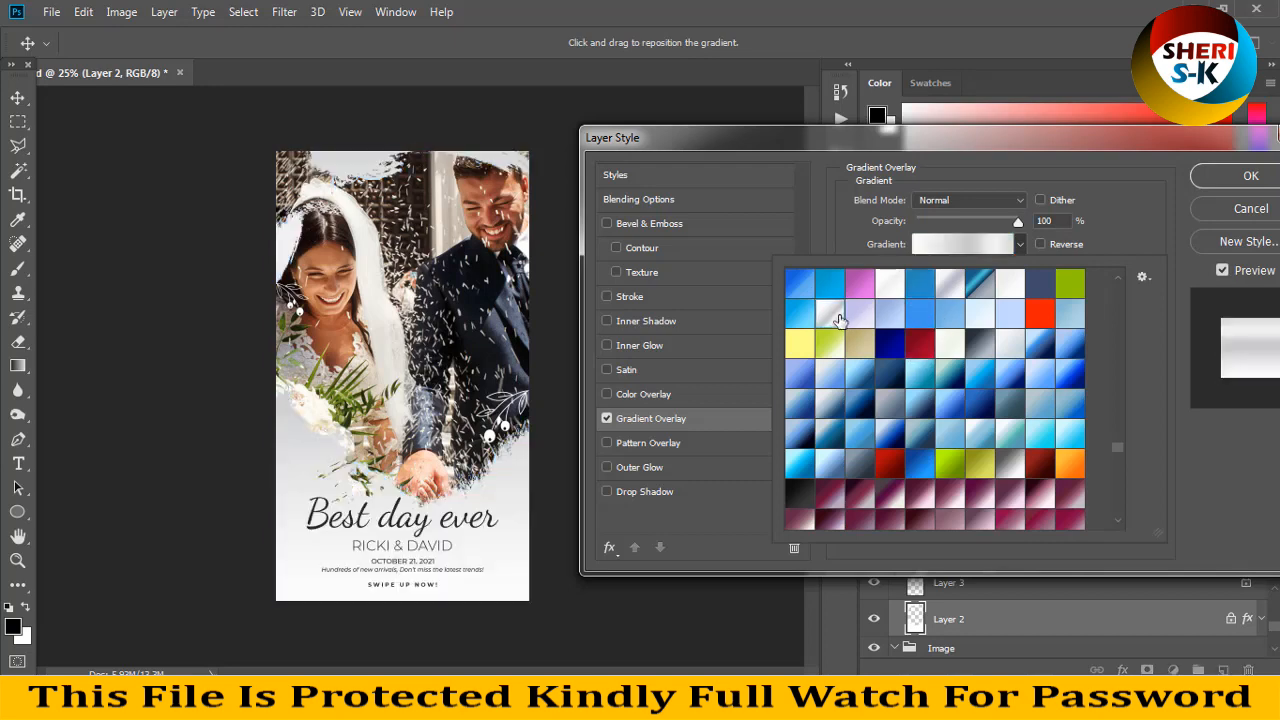
pyautogui.click(1240, 177)
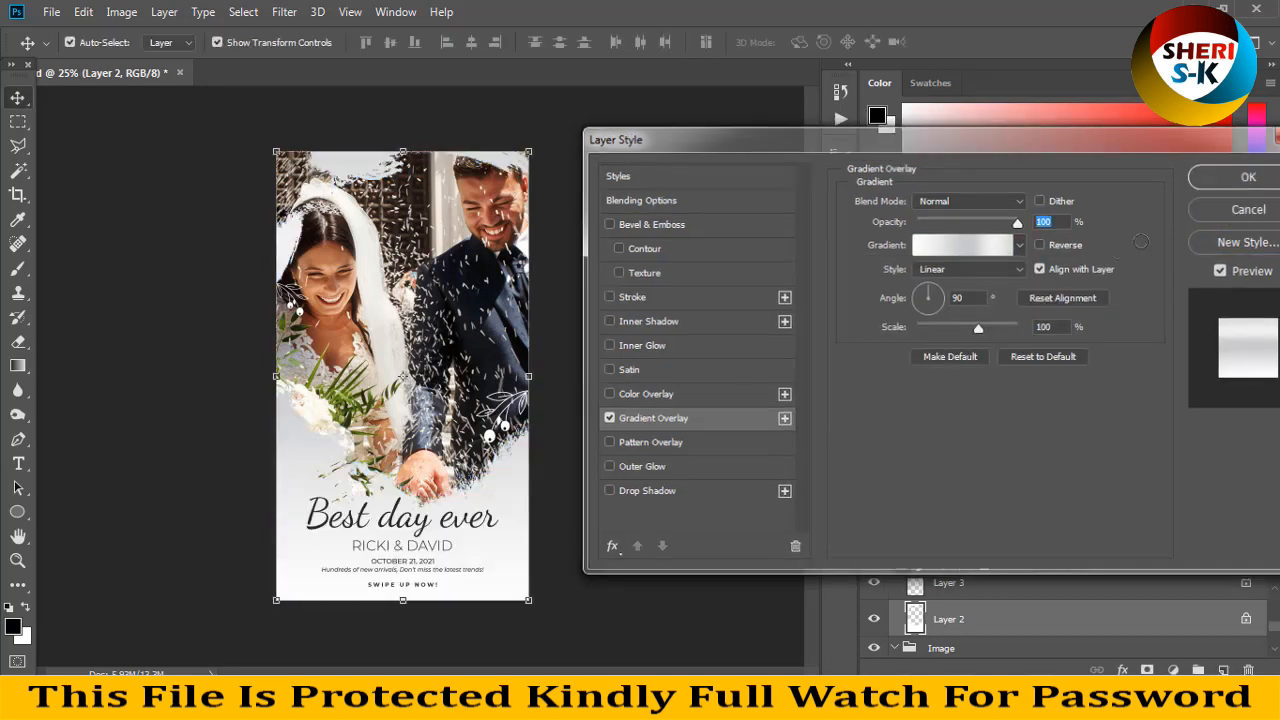
pyautogui.click(1240, 177)
# - Reopen the Image smart object, desaturate the couple's photo to black and white, save it and return to the template
pyautogui.click(457, 270)
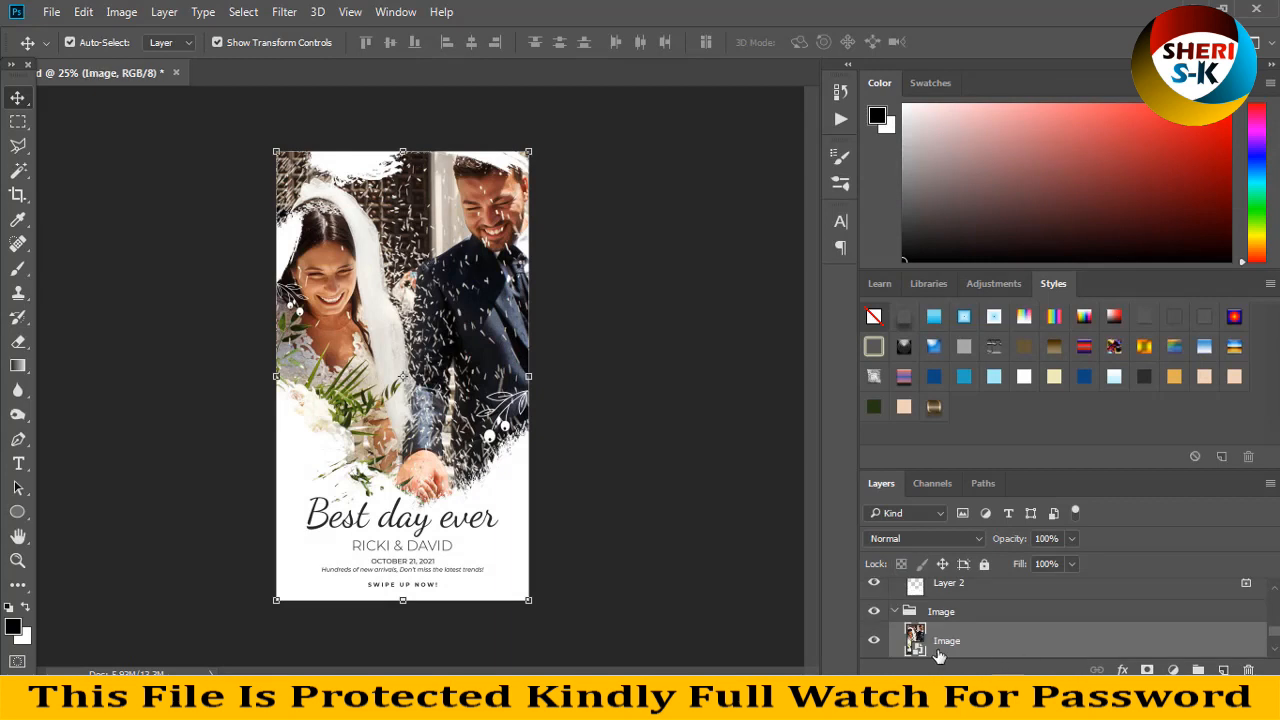
pyautogui.doubleClick(915, 640)
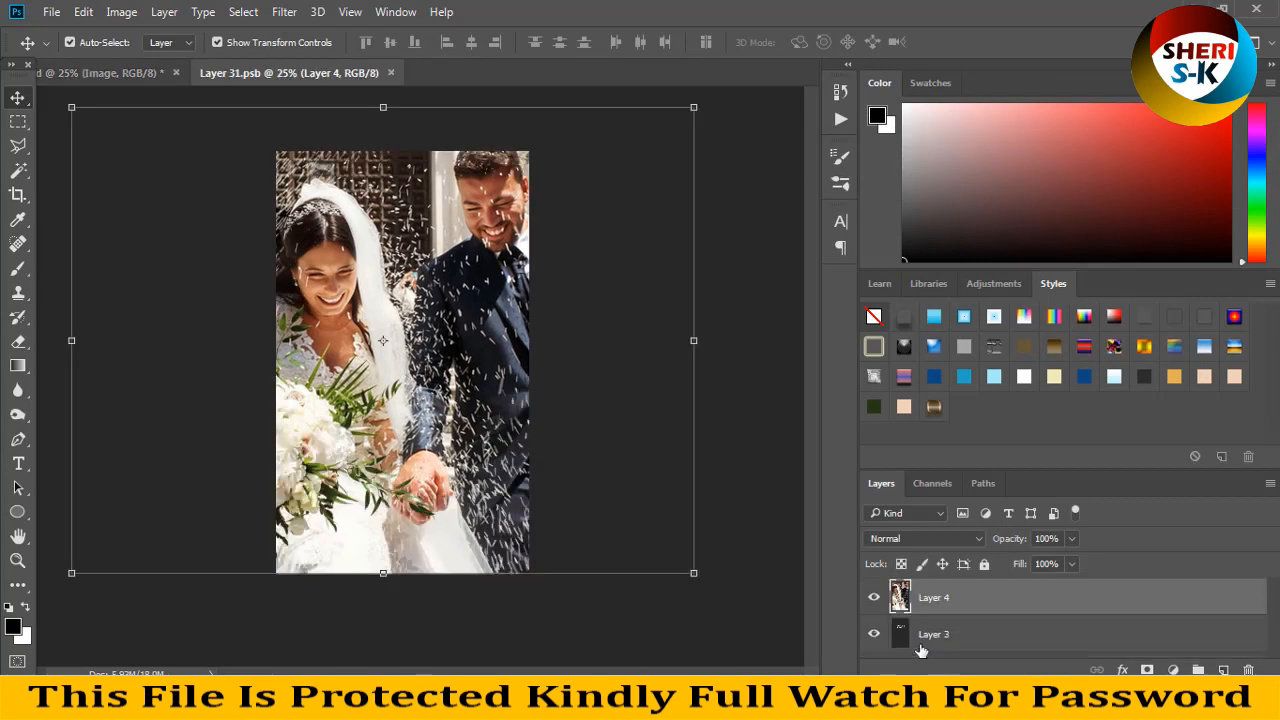
pyautogui.hotkey('ctrl', 'shift', 'u')
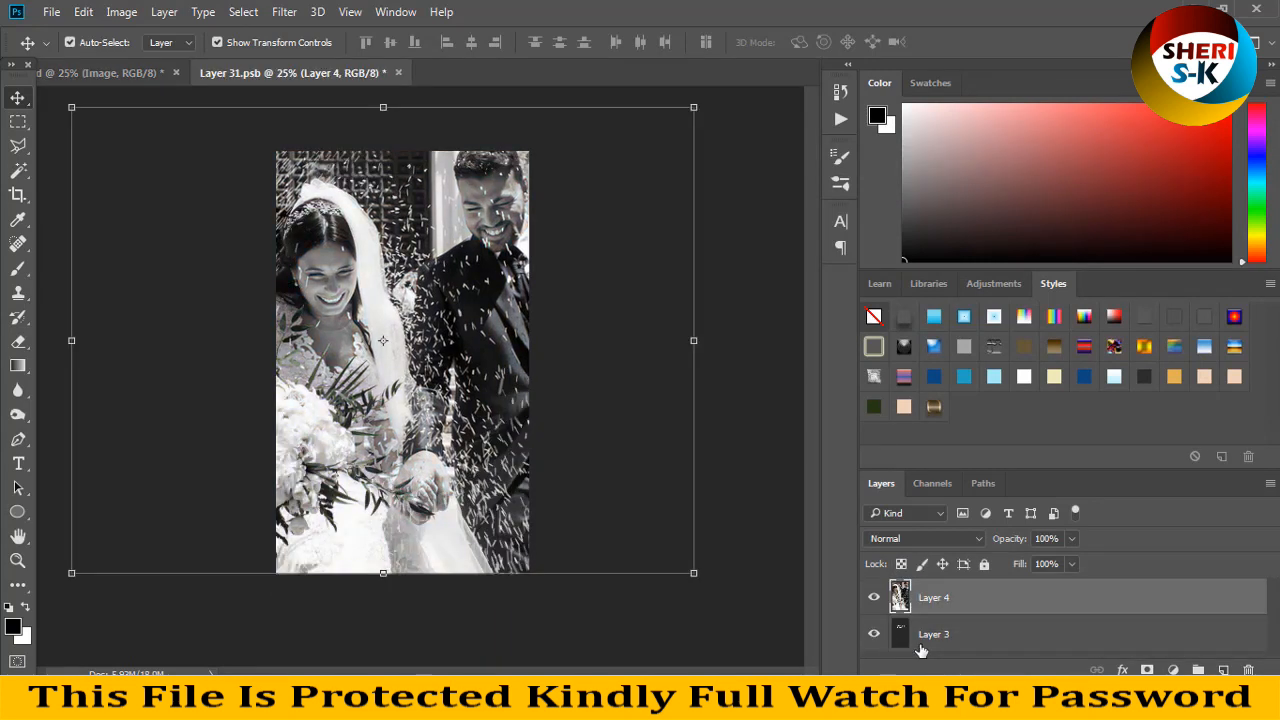
pyautogui.hotkey('ctrl', 's')
pyautogui.click(70, 70)
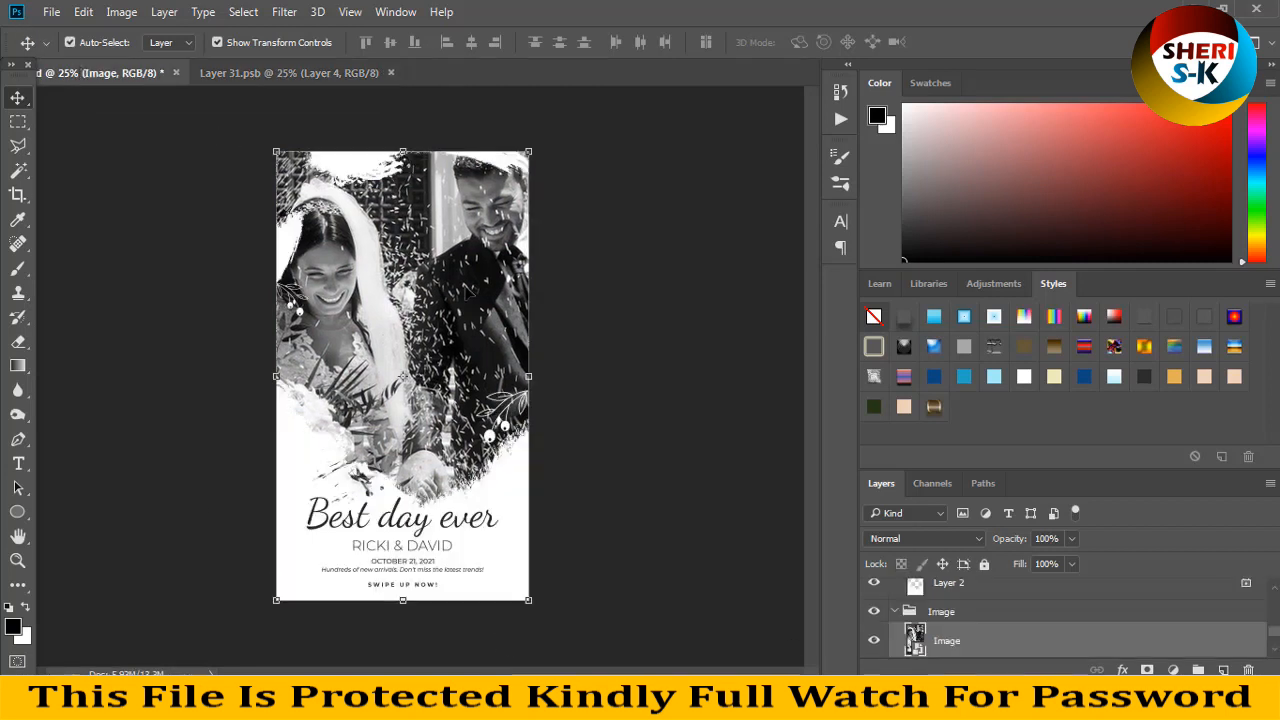
pyautogui.click(644, 384)
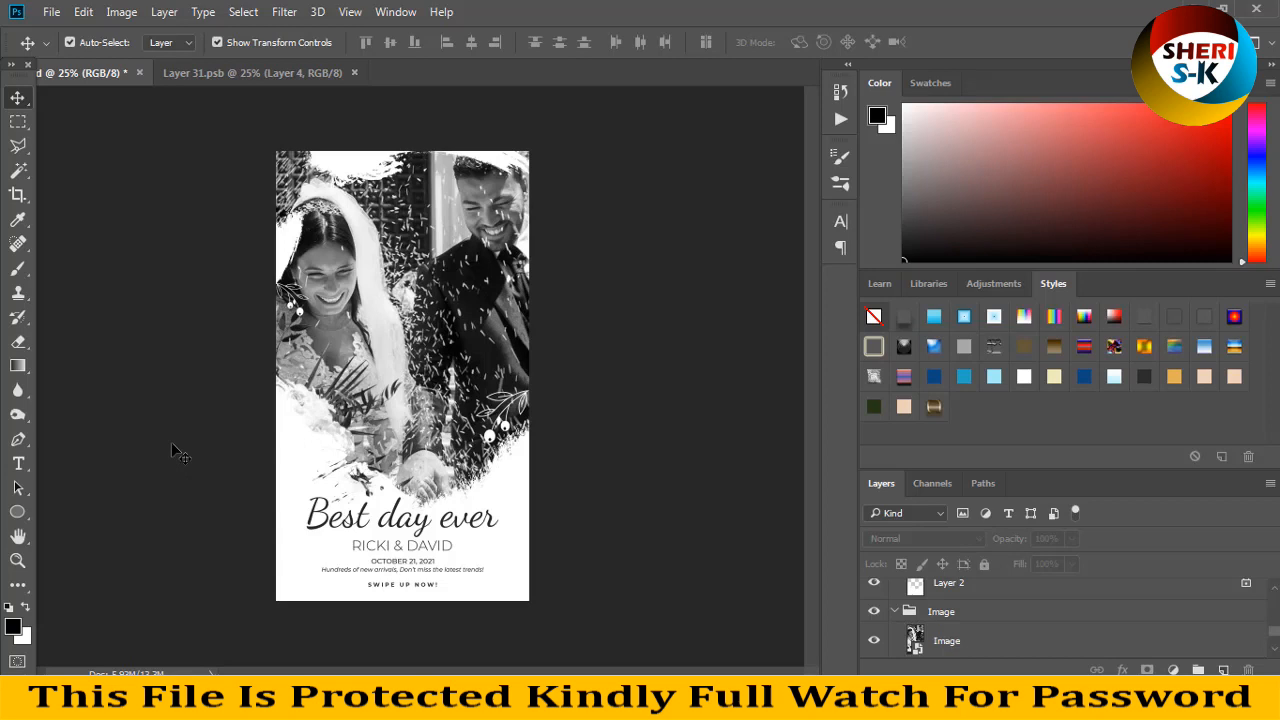